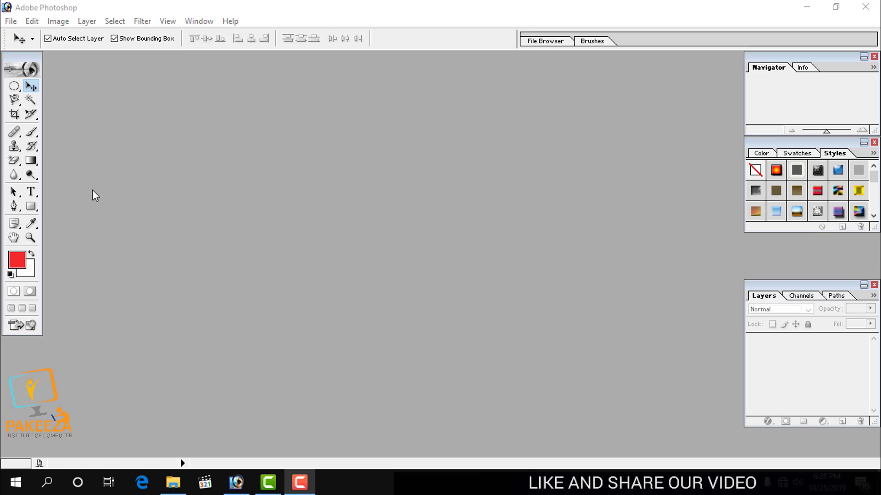
- Activate the Blur Tool from its tool group
left_click(13, 180)
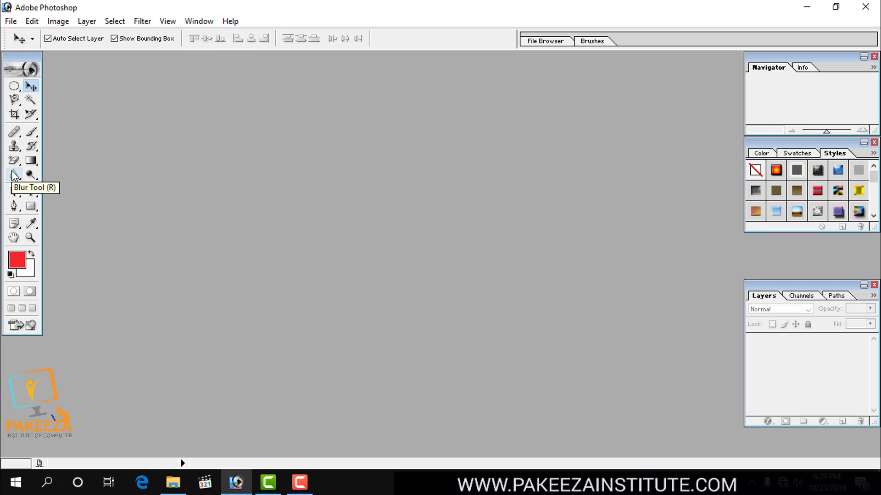
left_click(13, 176)
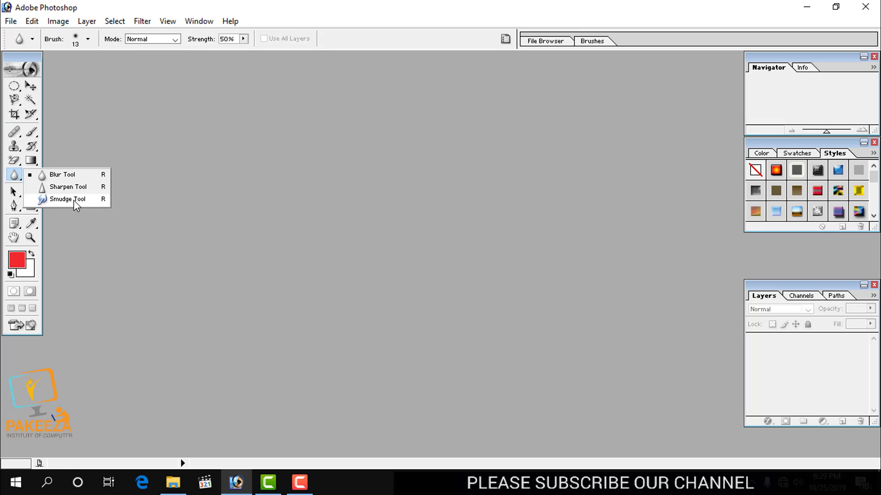
left_click(190, 7)
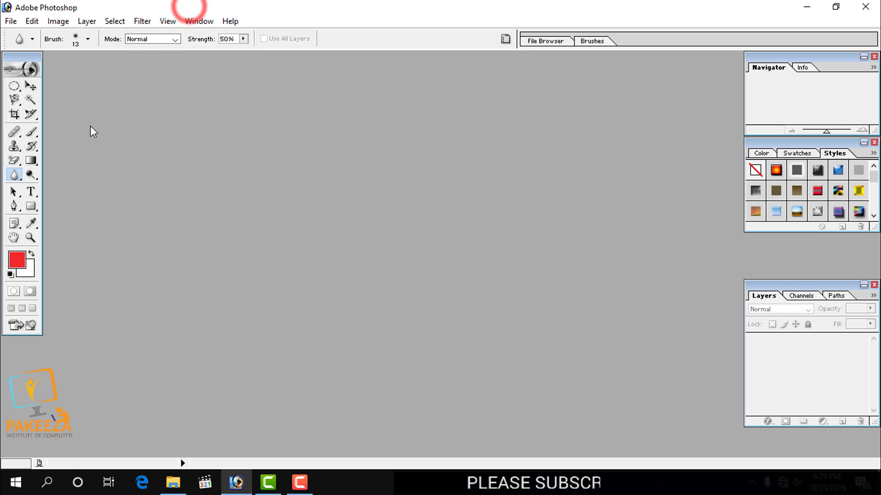
- Switch to File Explorer and preview HD-Girls-Wallpapers-For-PC-007 in the Girls Wallpaper folder
left_click(180, 487)
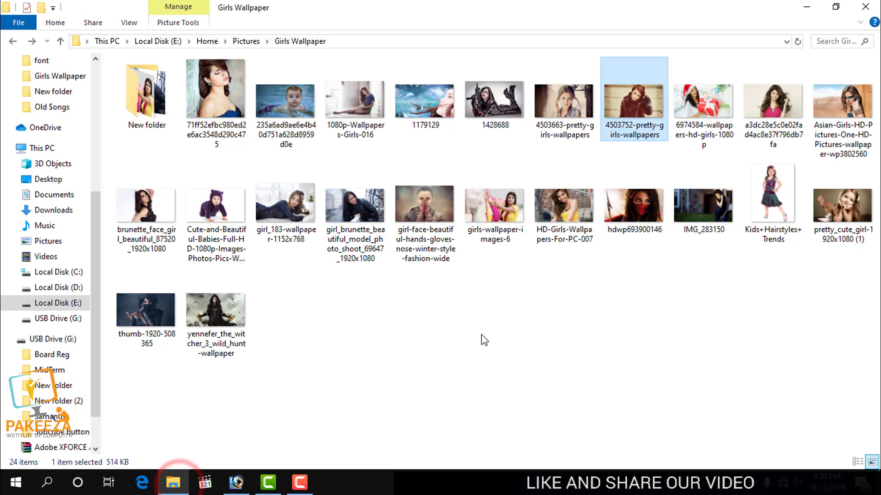
left_click(494, 336)
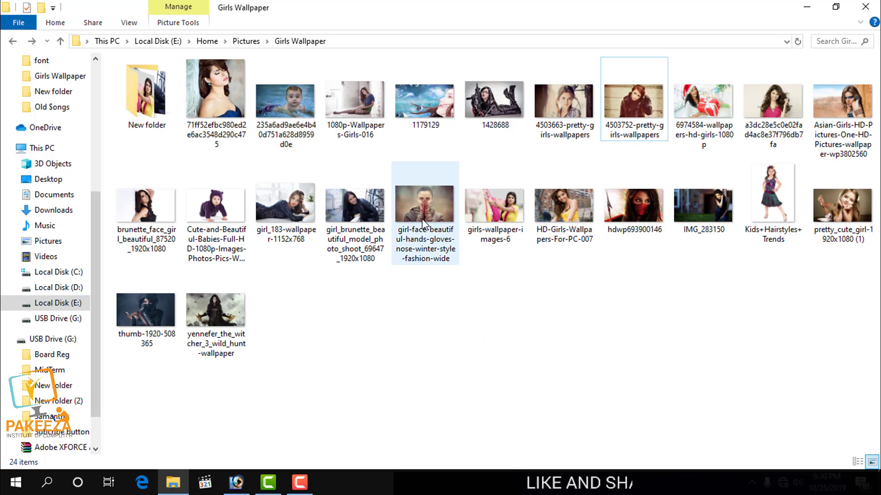
left_click(573, 285)
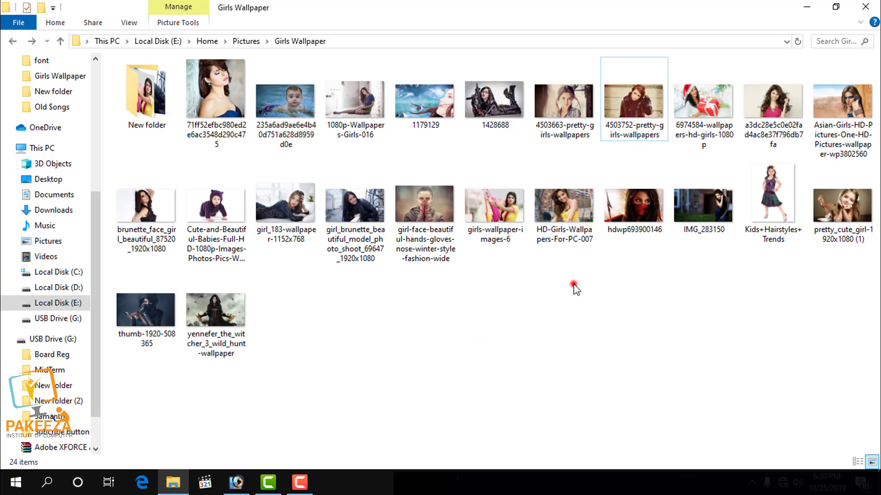
double_click(568, 218)
left_click(865, 10)
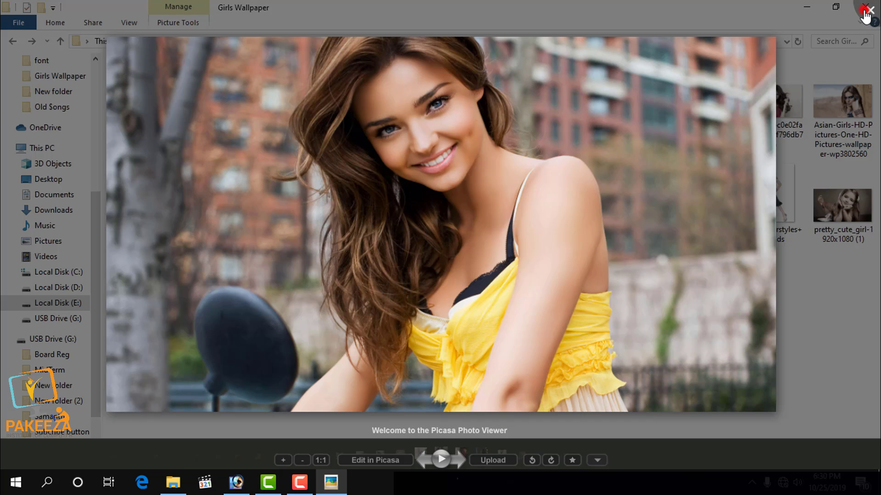
- Open HD-Girls-Wallpapers-For-PC-007 from the Girls Wallpaper folder in Photoshop
left_click(558, 336)
left_click_drag(553, 232, 265, 366)
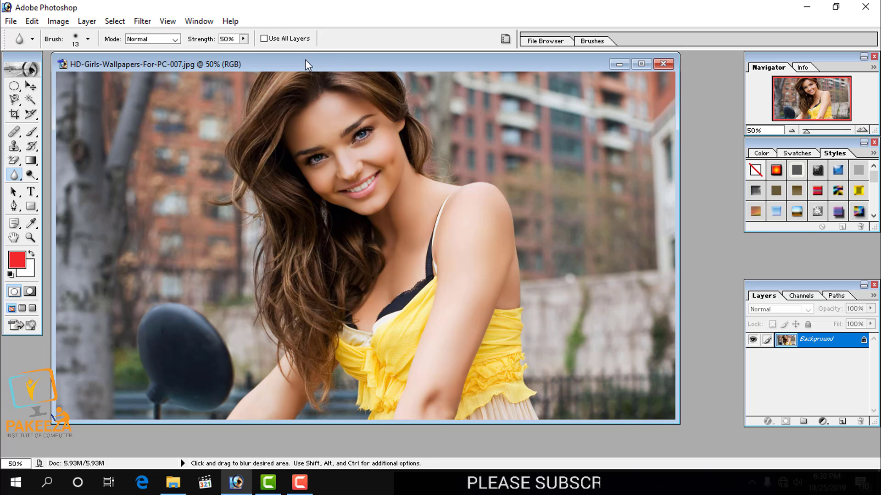
left_click_drag(307, 63, 331, 65)
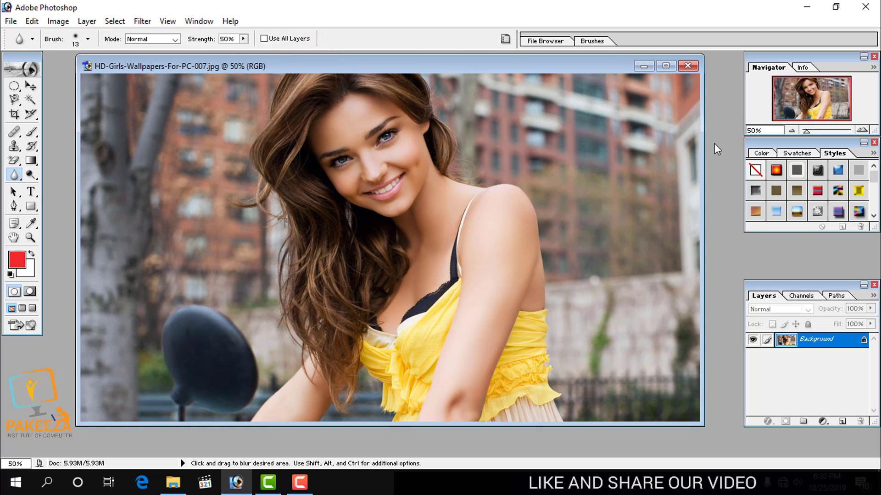
left_click_drag(807, 132, 802, 132)
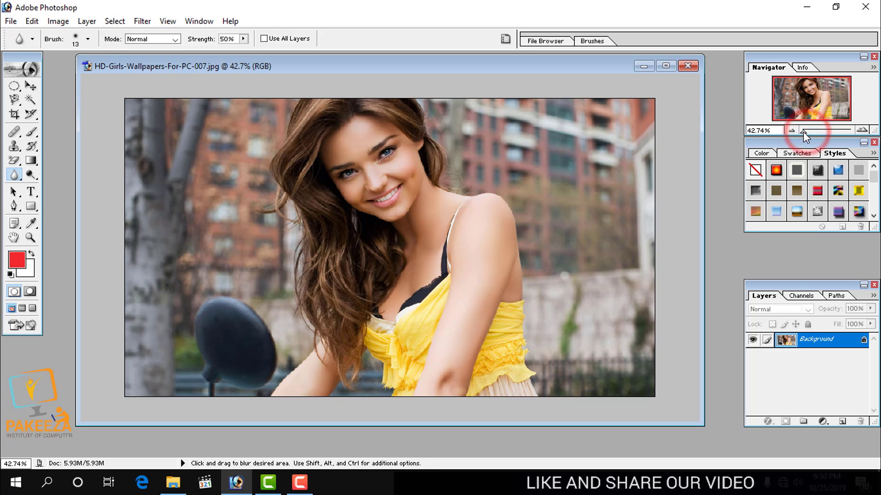
left_click(16, 177)
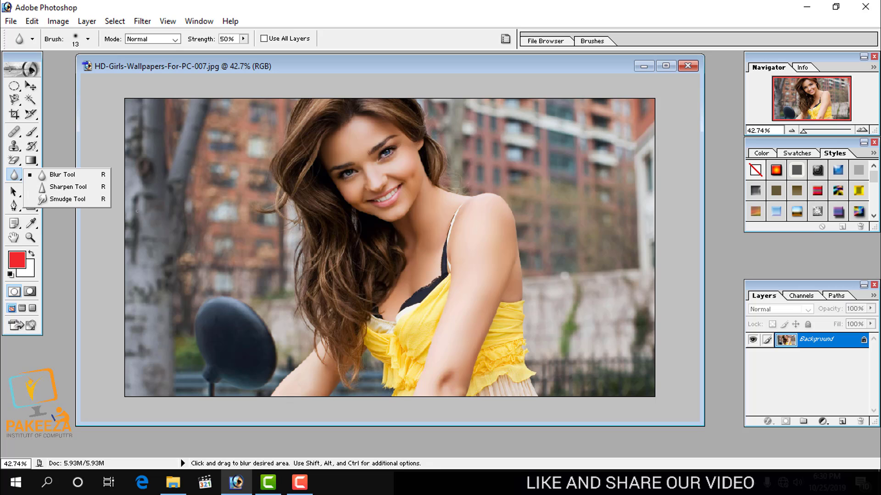
left_click(253, 70)
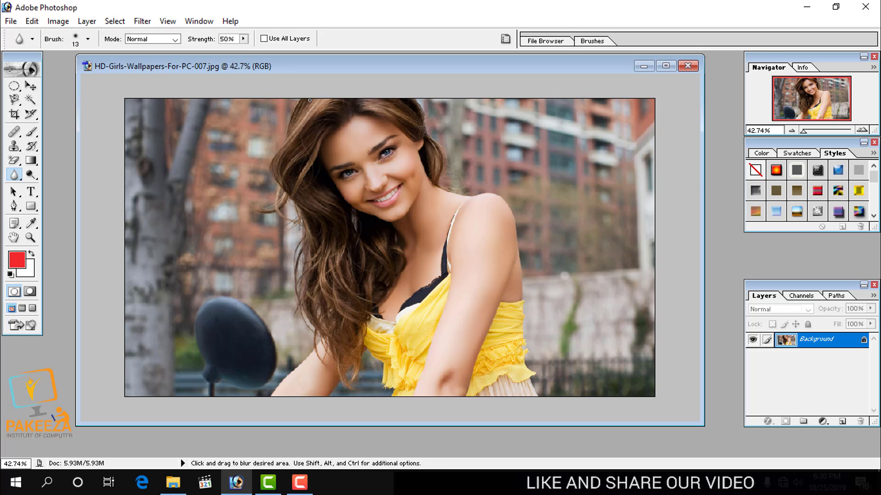
left_click(276, 65)
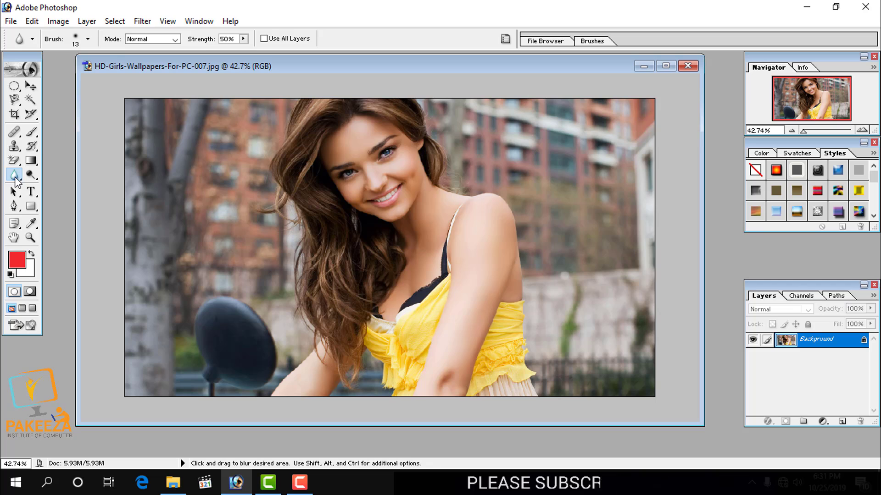
- Paint a looping red stroke from the background across the woman's hair with a 72 px hard round Brush
left_click(33, 134)
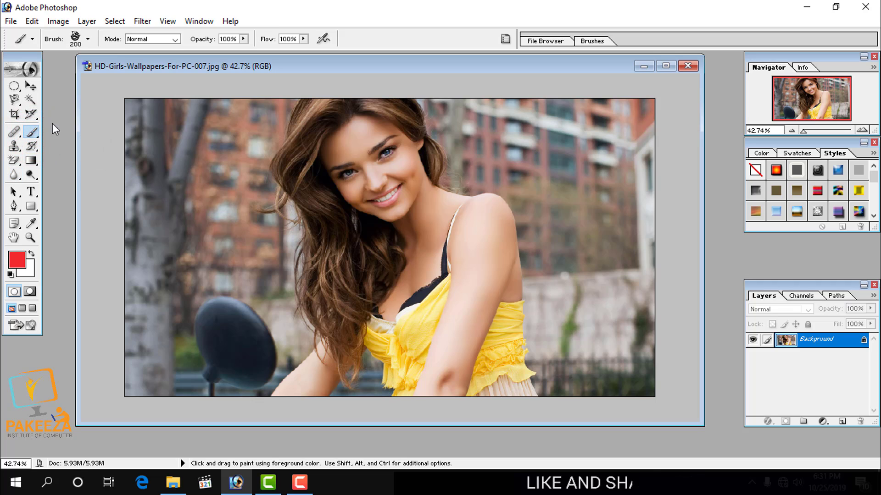
left_click(32, 39)
left_click(89, 40)
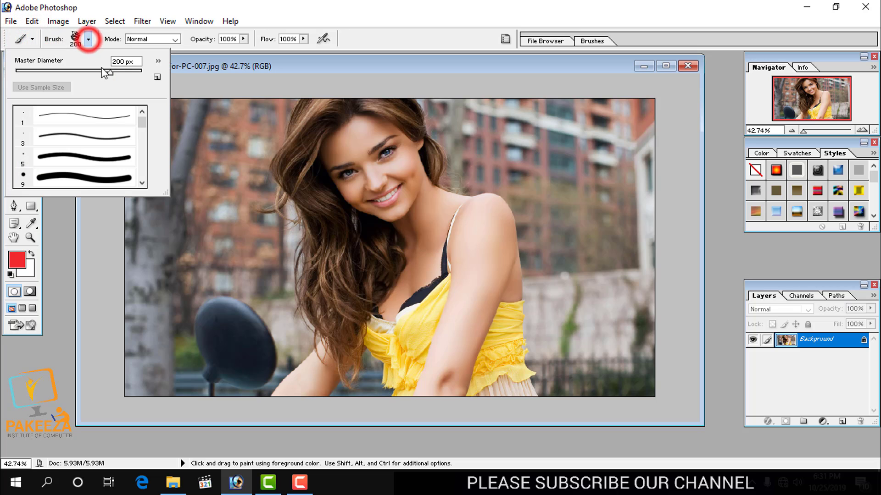
left_click(60, 110)
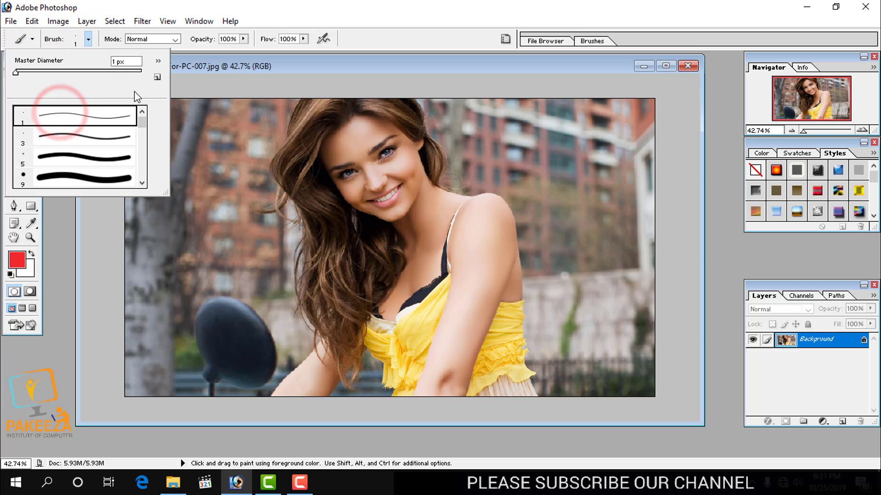
left_click(61, 72)
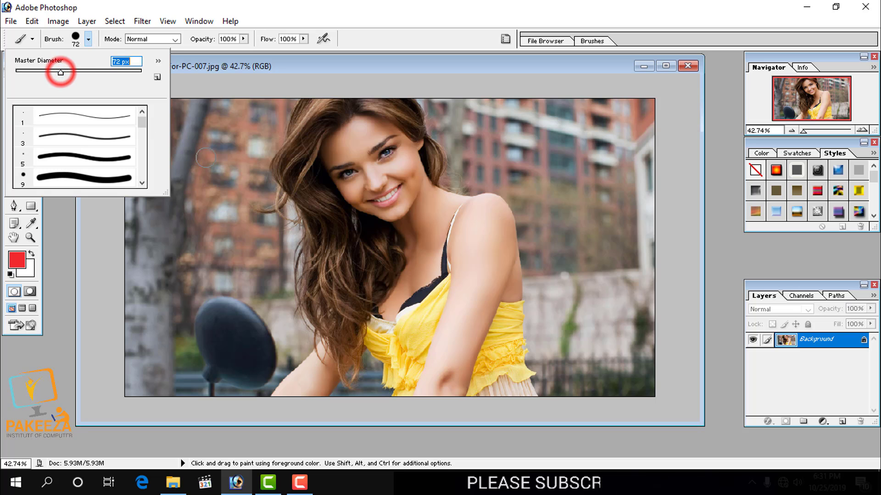
mouse_move(217, 163)
left_mouse_down()
mouse_move(289, 239)
mouse_move(290, 261)
mouse_move(340, 285)
mouse_move(399, 259)
mouse_move(378, 280)
left_mouse_up()
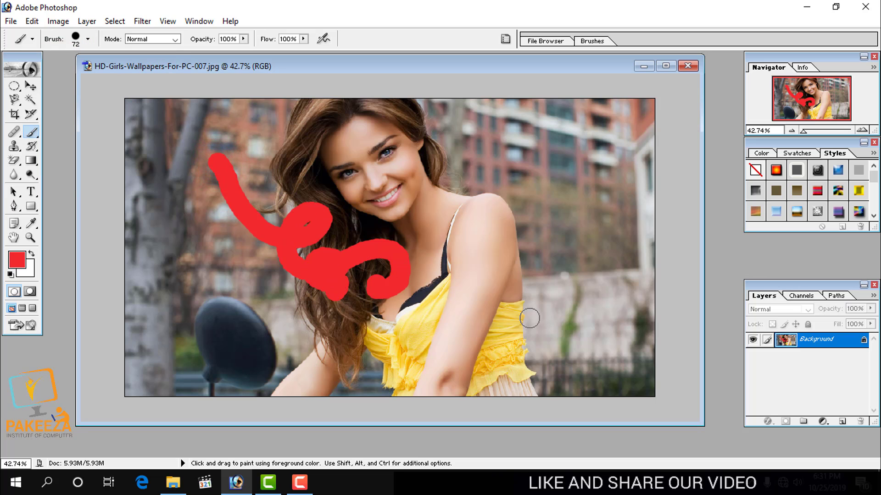
- Erase the upper end of the red stroke with the Eraser Tool, going over it again at 85% opacity
left_click(18, 161)
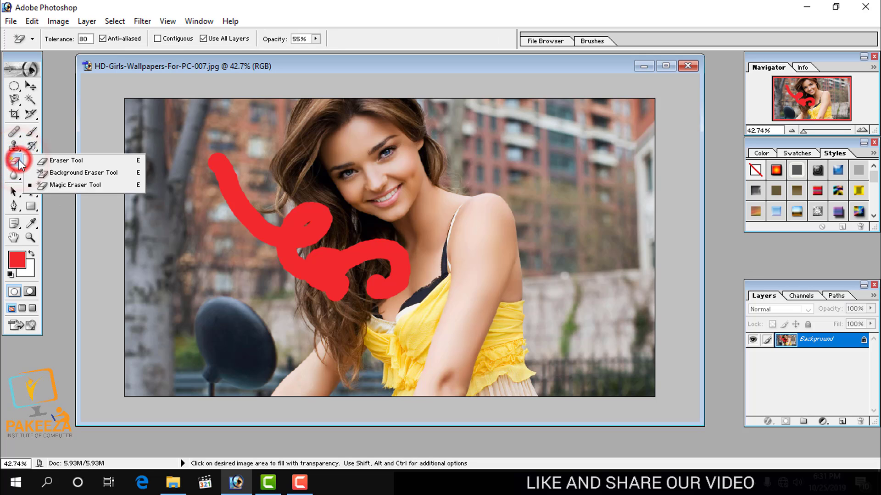
left_click(50, 160)
mouse_move(250, 204)
left_mouse_down()
mouse_move(217, 241)
mouse_move(213, 220)
mouse_move(253, 174)
mouse_move(248, 168)
mouse_move(230, 179)
mouse_move(234, 168)
mouse_move(178, 214)
mouse_move(186, 191)
mouse_move(273, 158)
mouse_move(256, 158)
mouse_move(210, 201)
left_mouse_up()
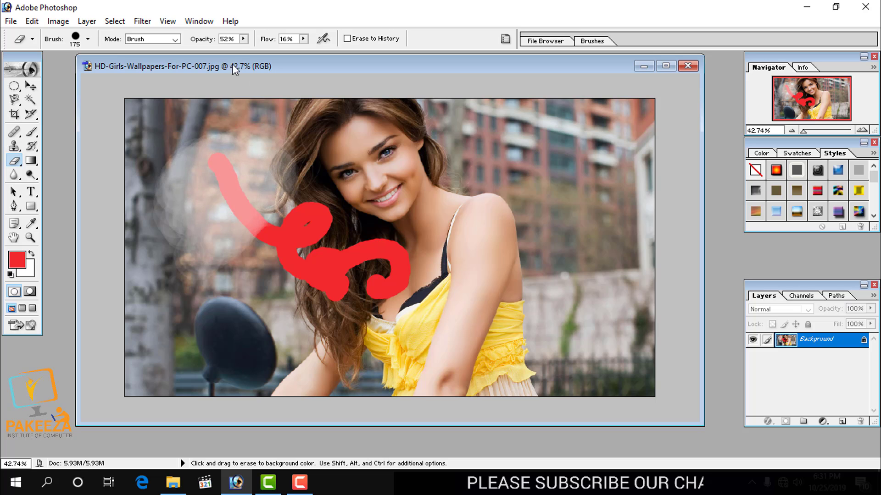
left_click(242, 38)
left_click(264, 49)
mouse_move(250, 172)
left_mouse_down()
mouse_move(268, 186)
mouse_move(238, 210)
left_mouse_up()
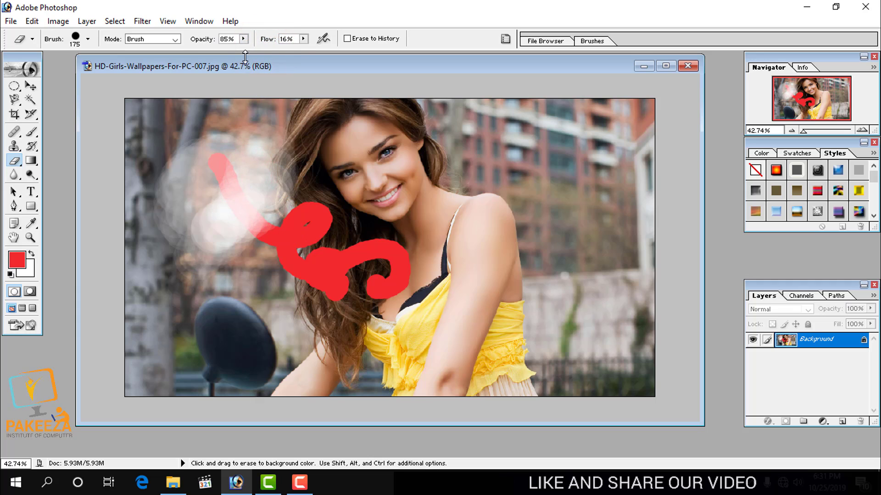
- Undo all eraser and brush strokes made on the photo
left_click(246, 67)
left_click(238, 70)
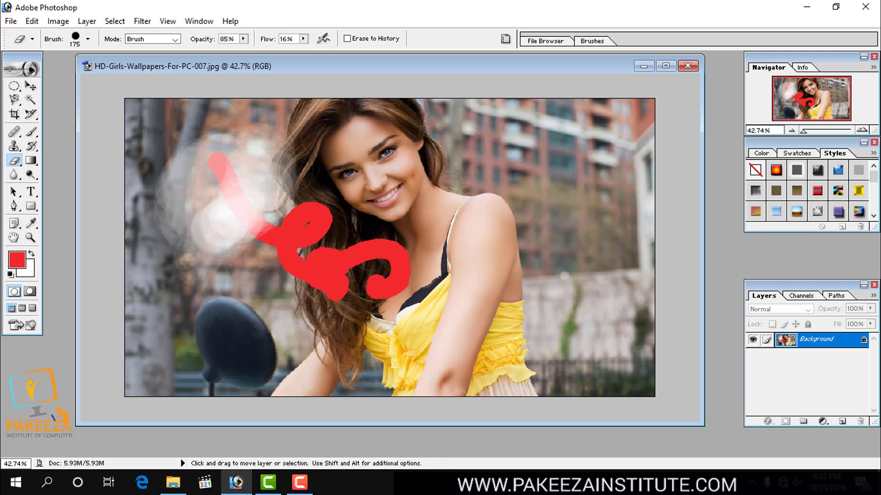
key("ctrl+alt+z")
key("ctrl+alt+z")
key("ctrl+alt+z")
key("ctrl+alt+z")
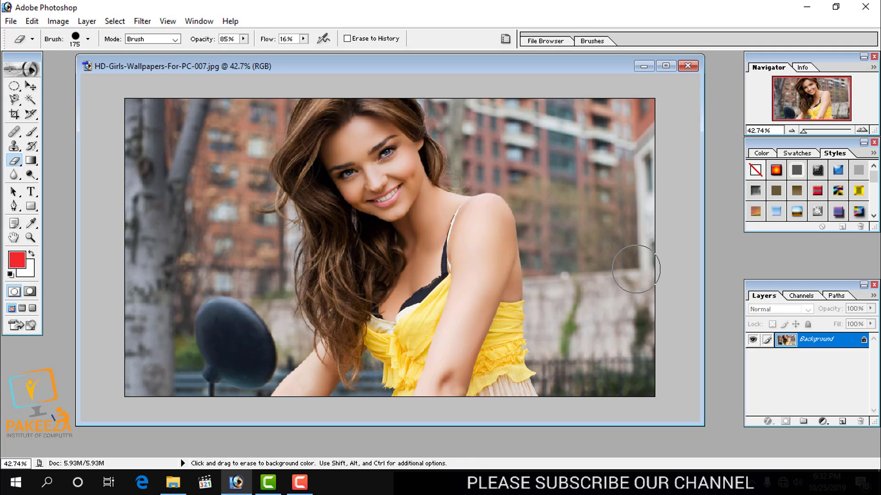
- Add a new empty layer above the Background and activate the Blur Tool
left_click(842, 422)
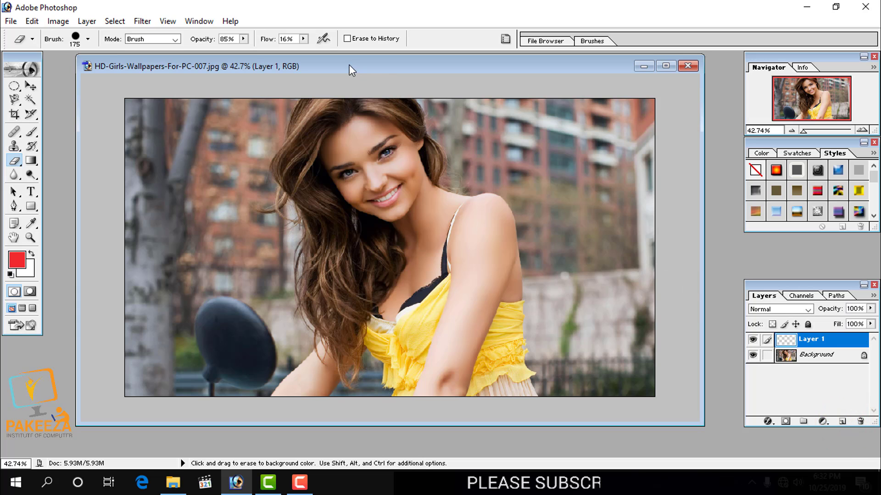
left_click(338, 63)
left_click_drag(365, 72, 362, 70)
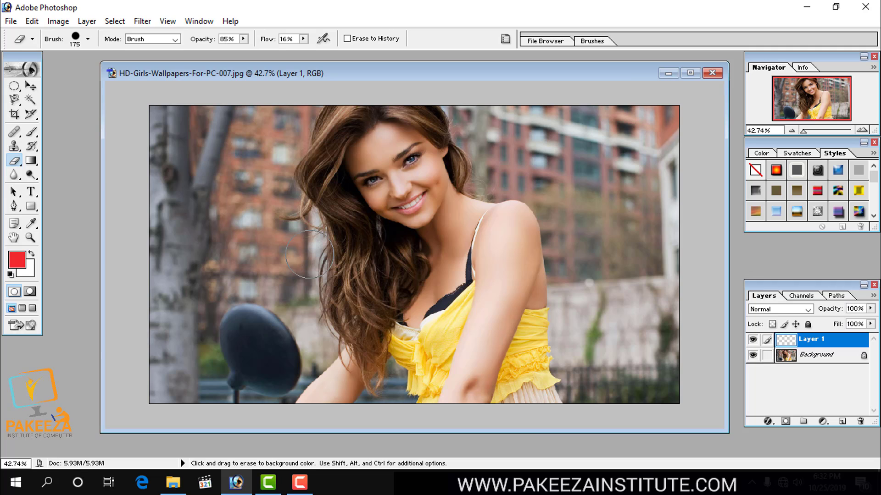
left_click(13, 177)
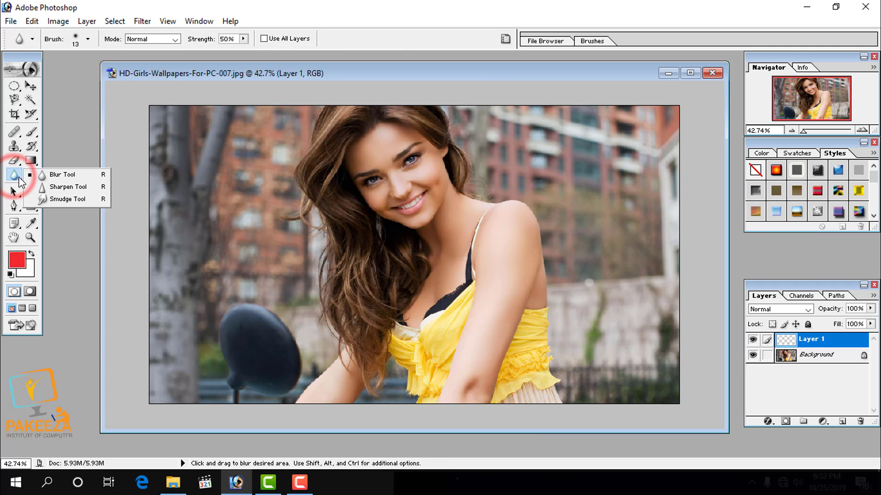
left_click(51, 174)
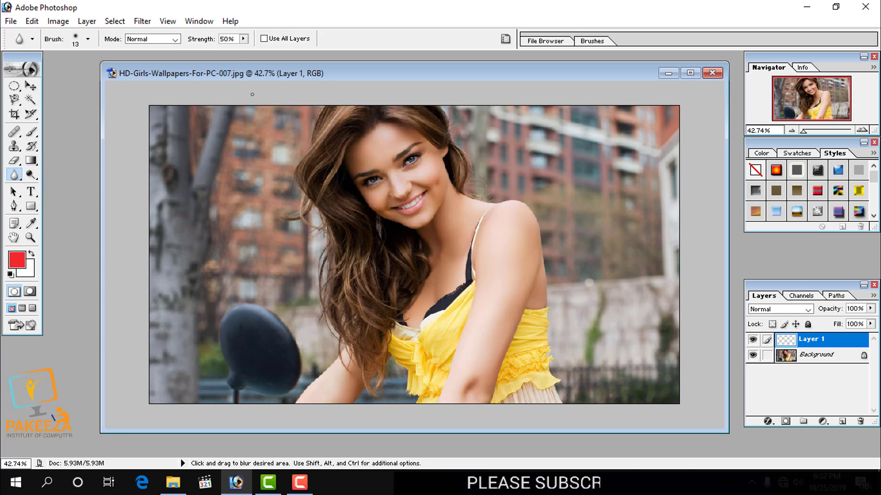
- Review the brush presets and blending modes available for the Blur Tool
left_click(89, 39)
left_click(194, 10)
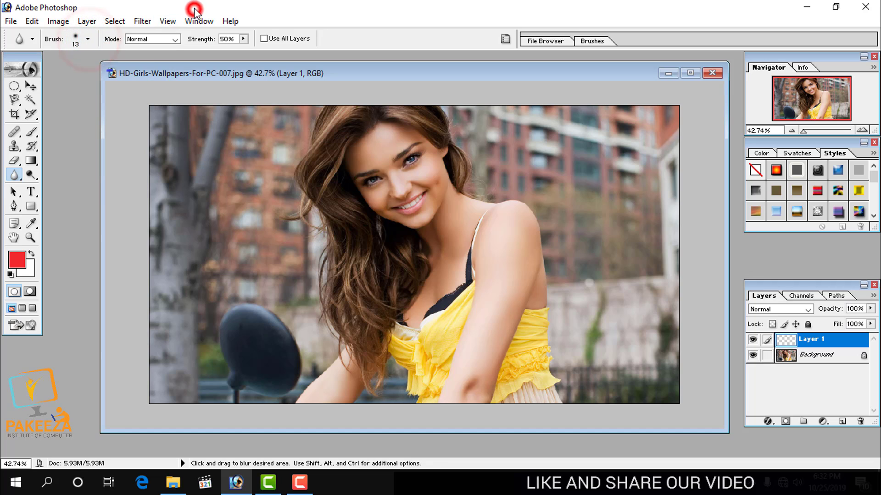
left_click(88, 39)
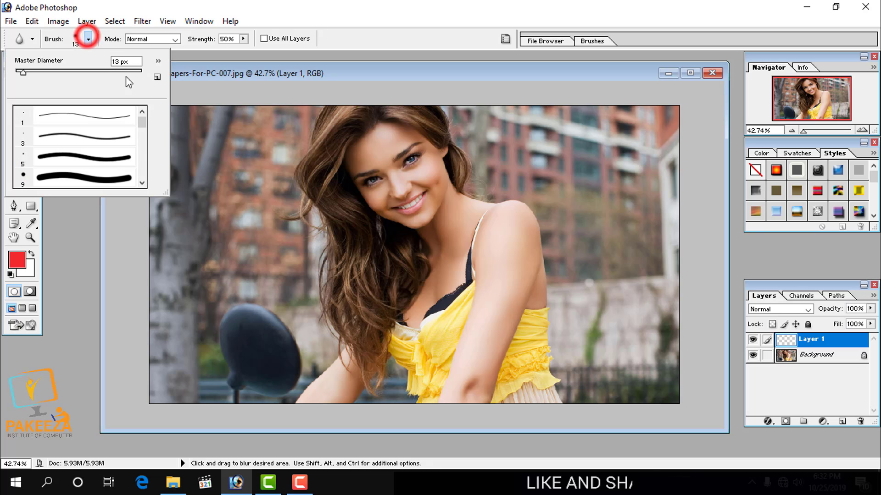
mouse_move(141, 120)
left_mouse_down()
mouse_move(141, 150)
mouse_move(139, 113)
left_mouse_up()
left_click(273, 22)
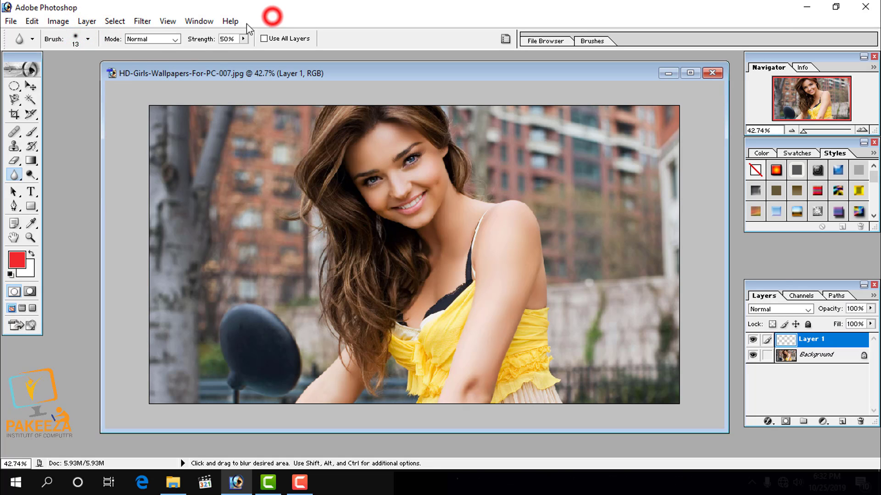
left_click(175, 40)
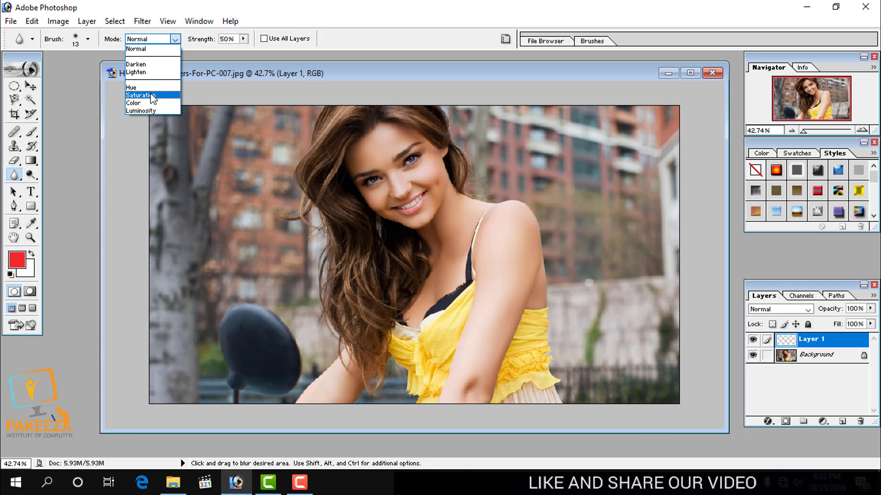
left_click(282, 19)
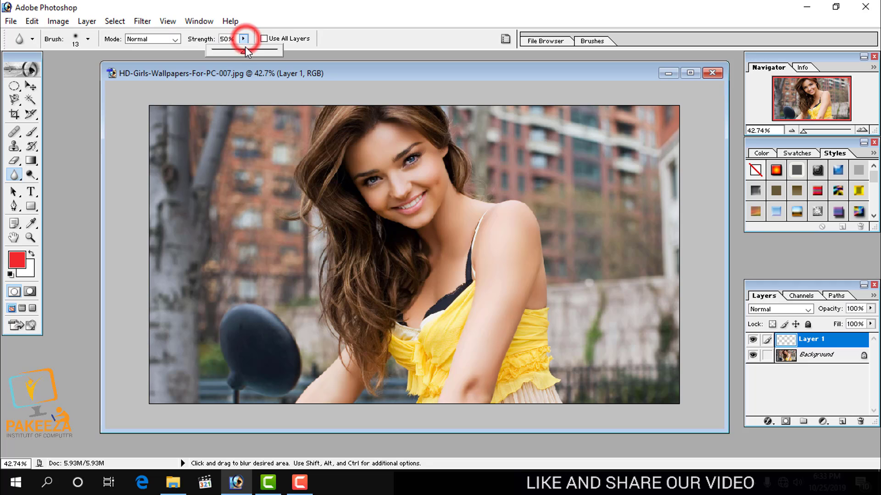
- Set the Blur Tool to 100% strength with Use All Layers enabled, and maximize the image window
left_click_drag(244, 50, 304, 54)
left_click(340, 14)
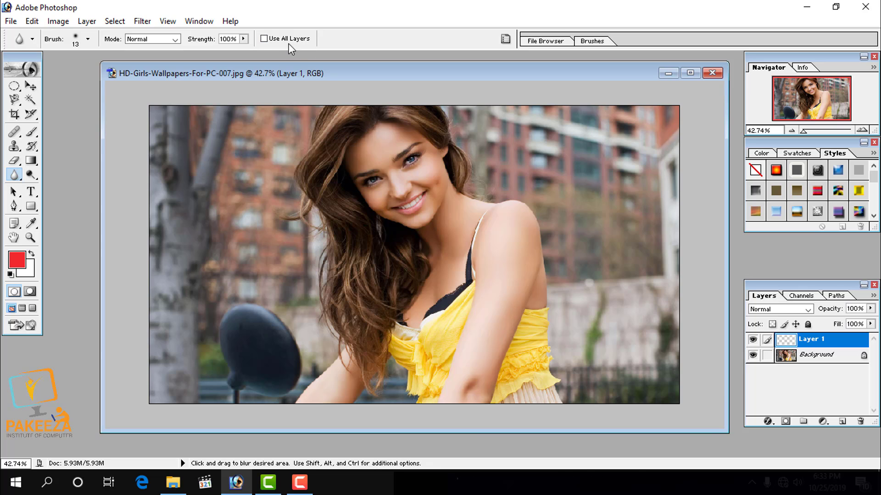
left_click(264, 39)
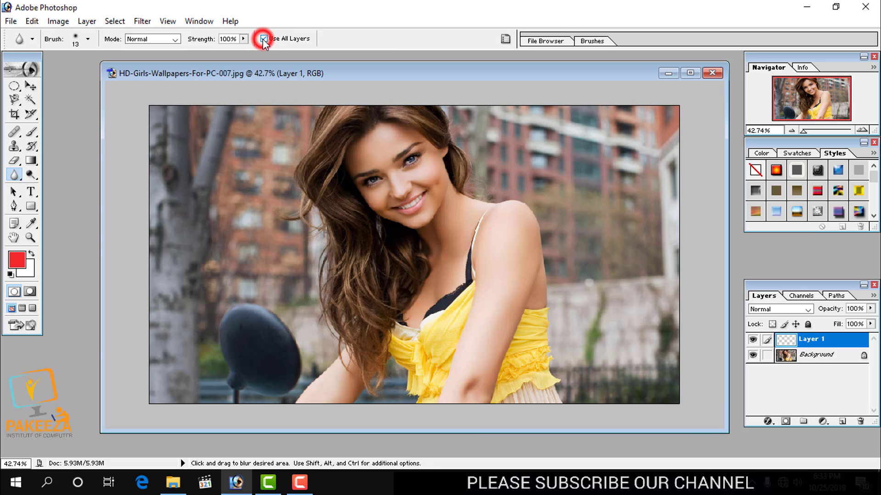
left_click(690, 74)
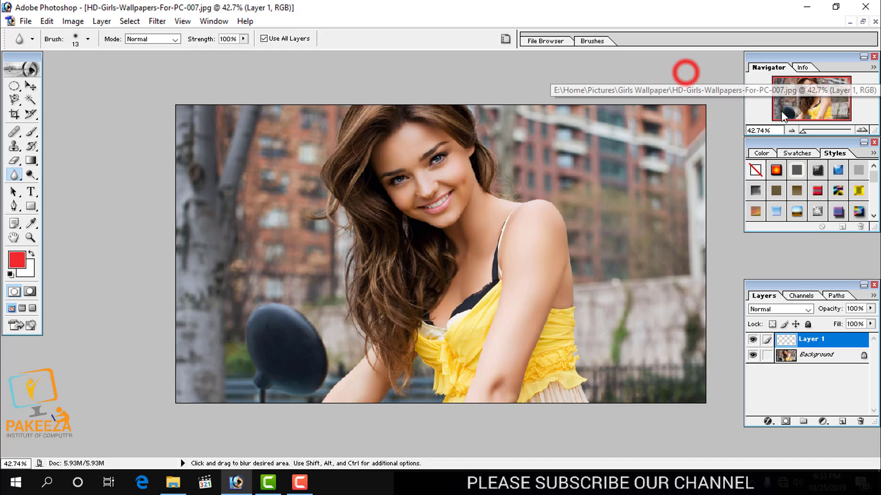
- Enlarge the Blur Tool brush to 150 and blur the tree trunk and buildings in the photo's background on Layer 1
left_click(805, 133)
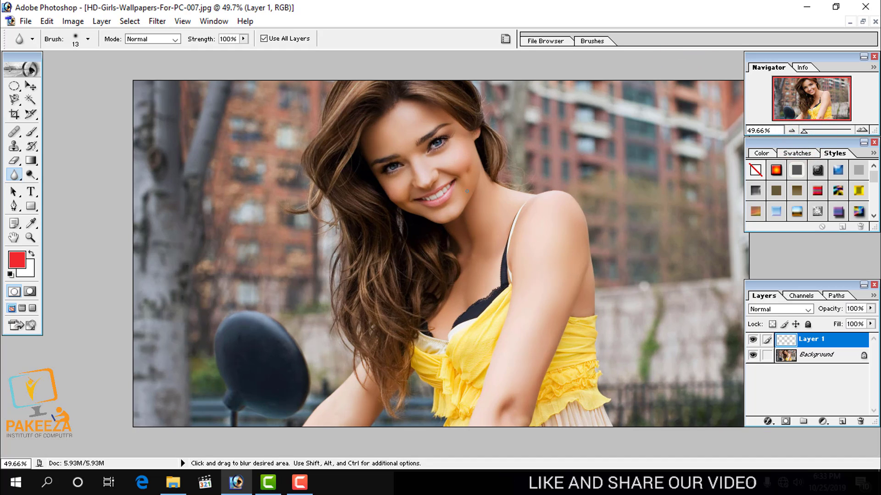
key("bracketright")
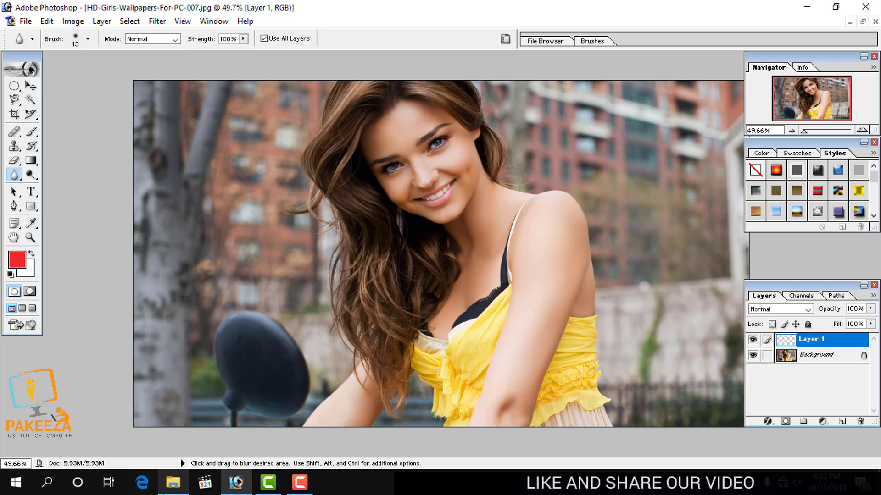
key("bracketright")
key("bracketright")
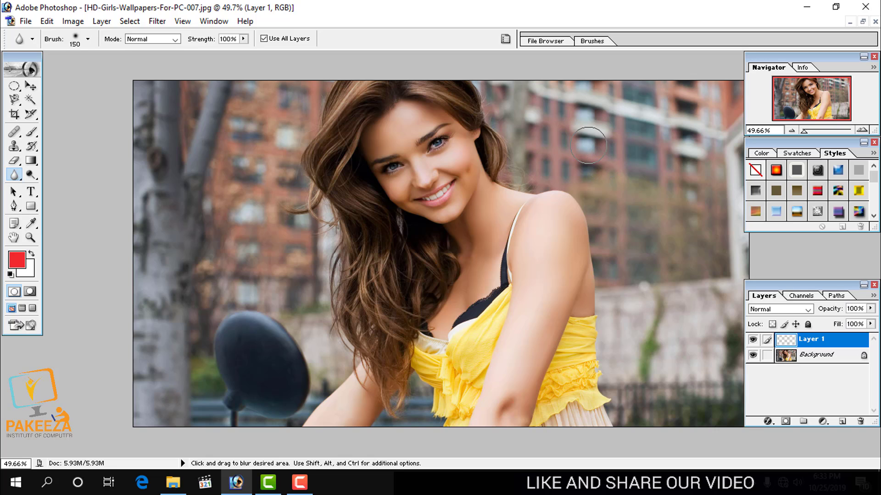
left_click(224, 116)
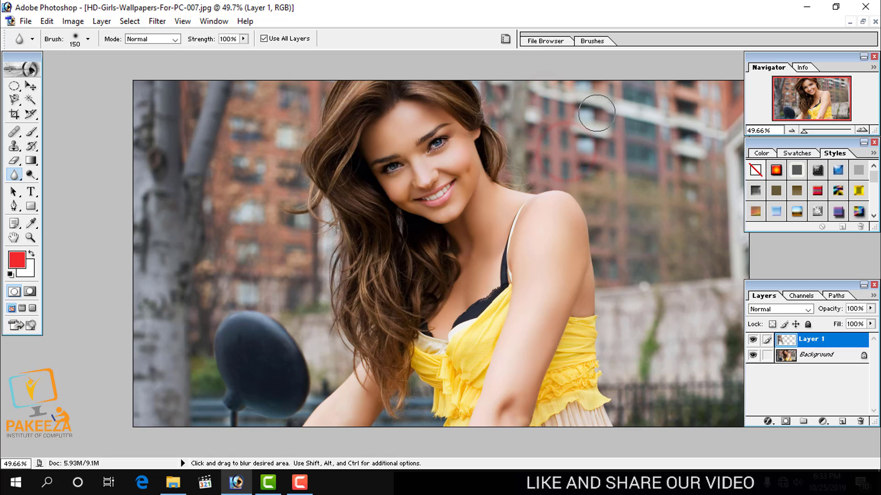
left_click_drag(625, 106, 623, 82)
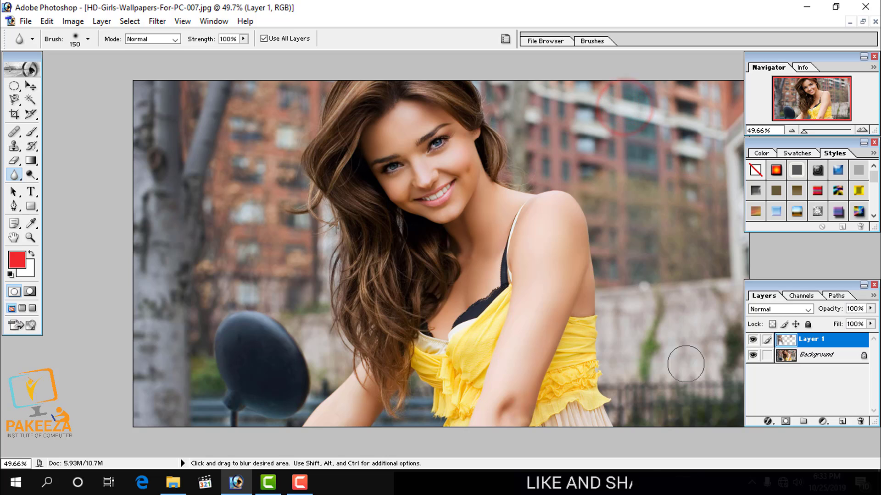
- Toggle Layer 1's visibility repeatedly to compare the blurred background with the original photo
left_click(753, 341)
left_click(753, 341)
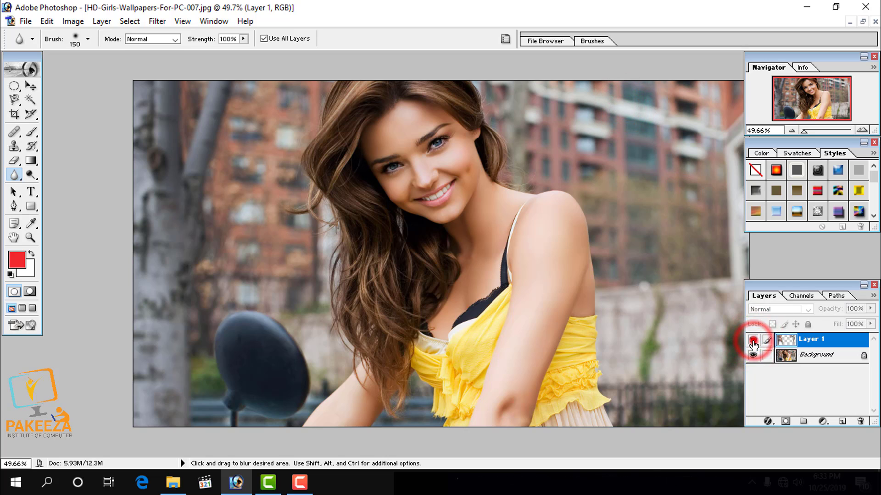
left_click(753, 341)
left_click(753, 341)
left_click(753, 341)
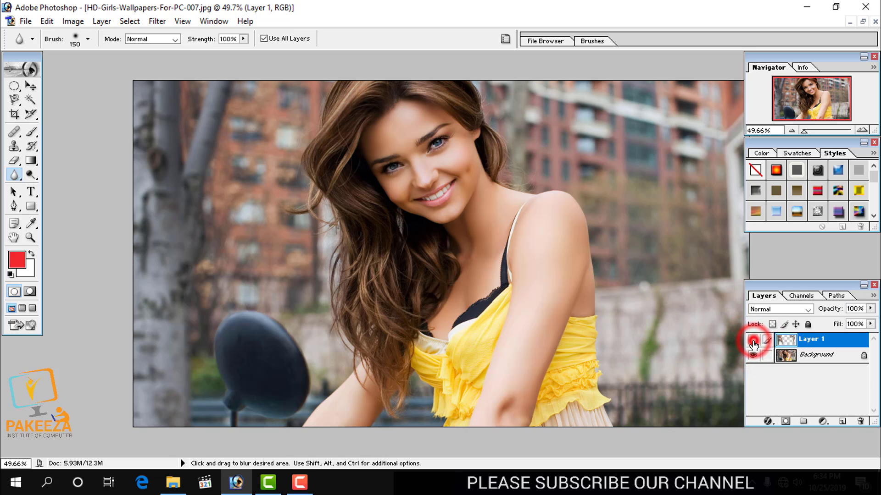
left_click(752, 341)
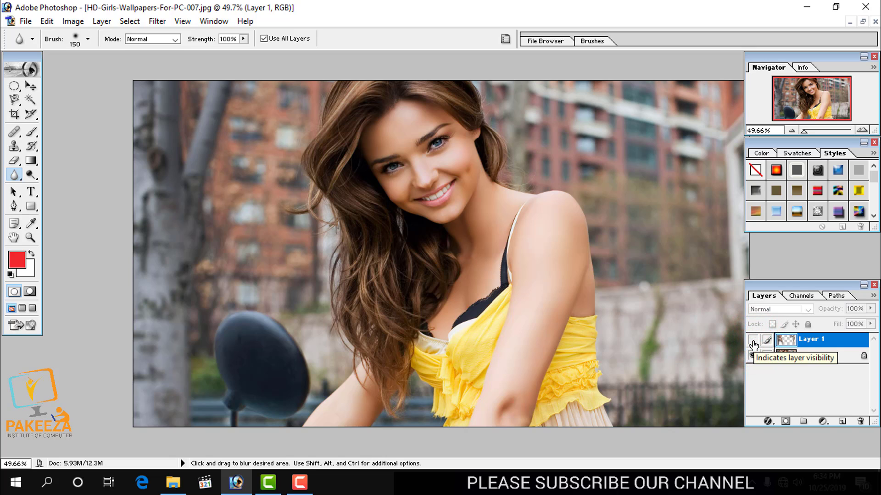
- Close the current photo and switch to the Girls Wallpaper folder in File Explorer
left_click(875, 22)
left_click(451, 195)
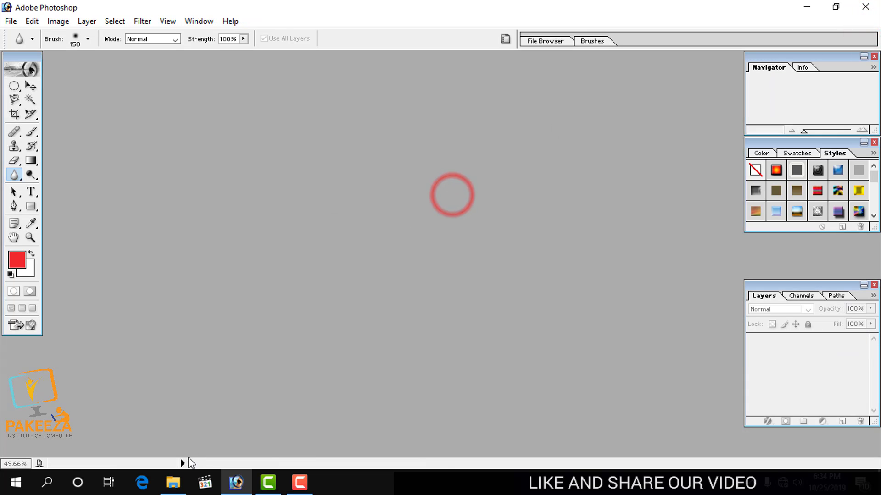
left_click(173, 483)
left_click(366, 367)
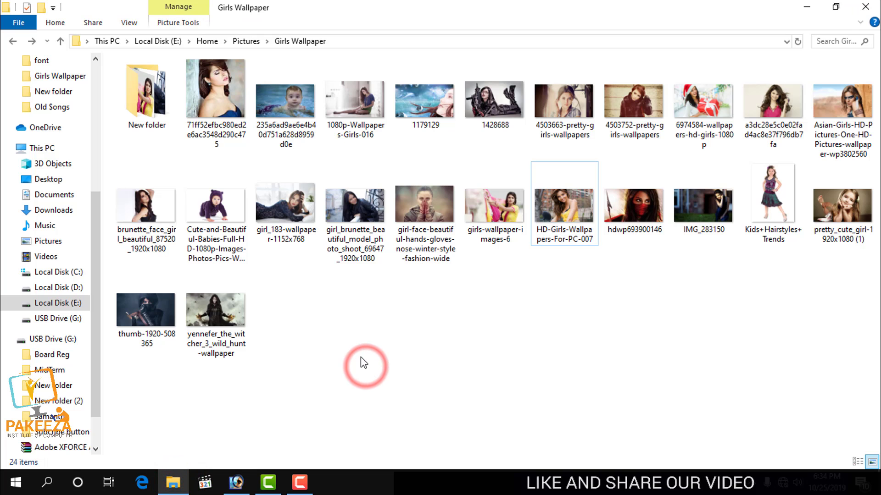
- Preview the images girl_183-wallpaper-1152x768 and 1080p-Wallpapers-Girls-016, closing the viewer after each one
double_click(285, 211)
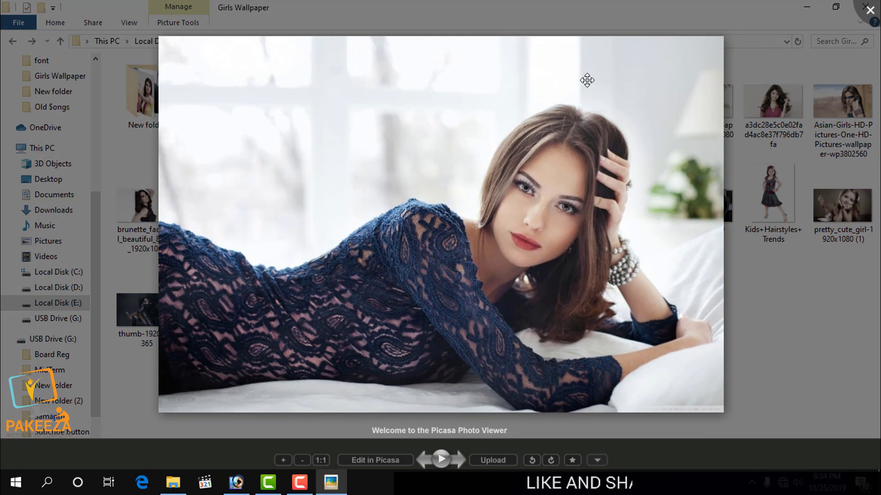
left_click(869, 10)
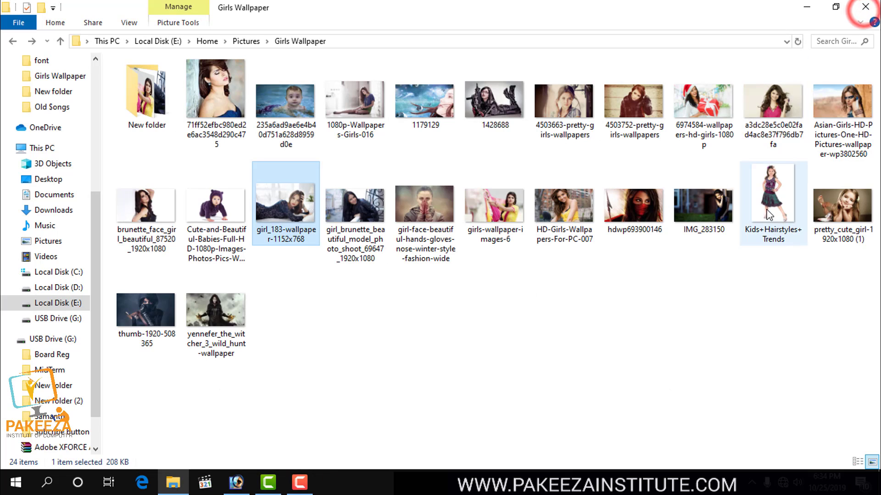
left_click(787, 326)
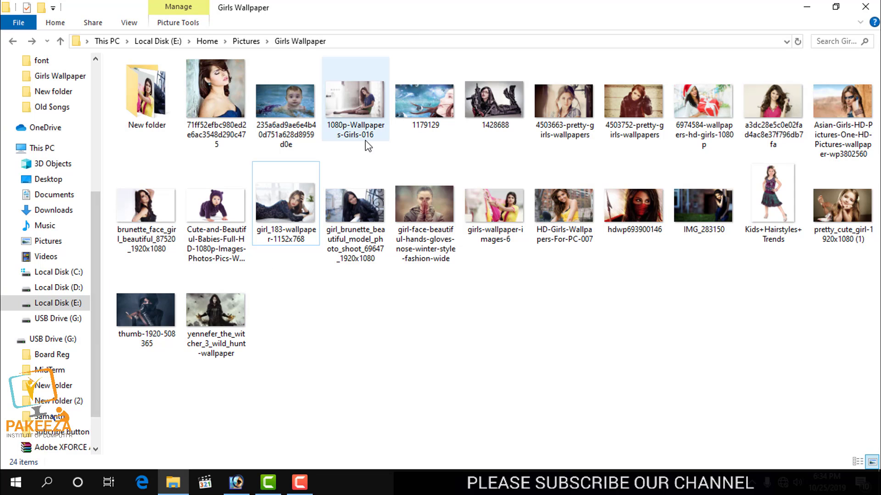
double_click(359, 103)
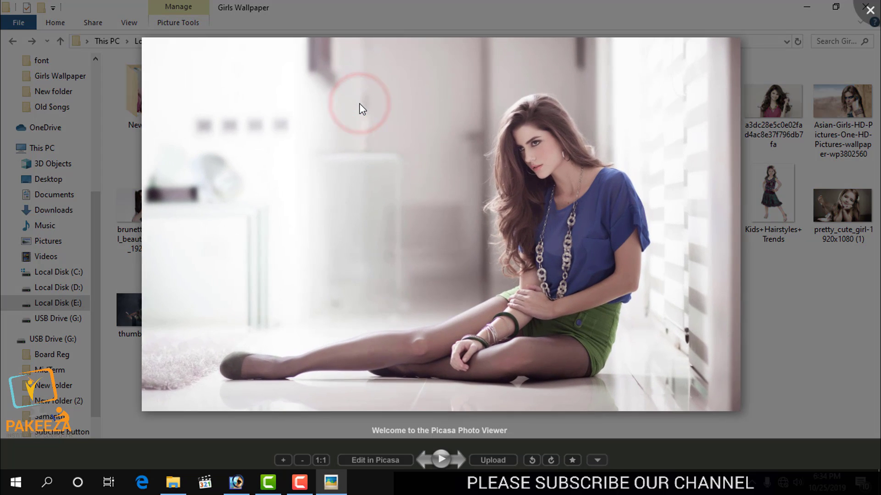
left_click(869, 10)
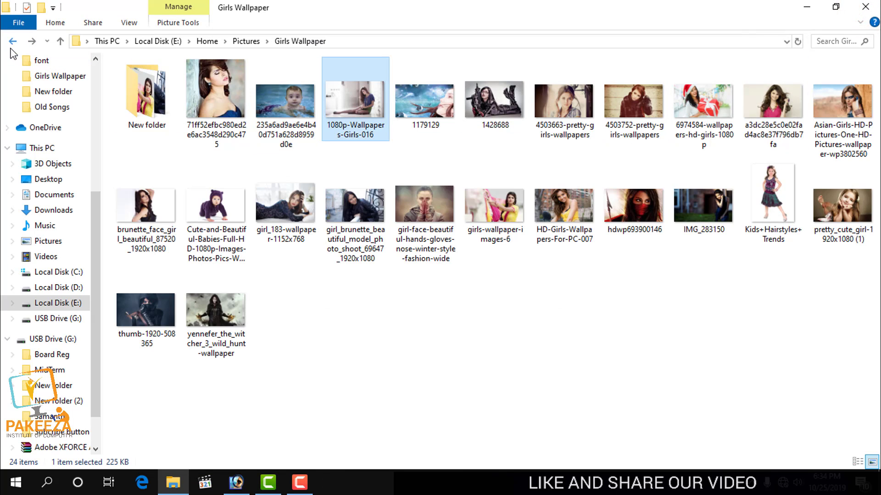
left_click(11, 41)
left_click(340, 299)
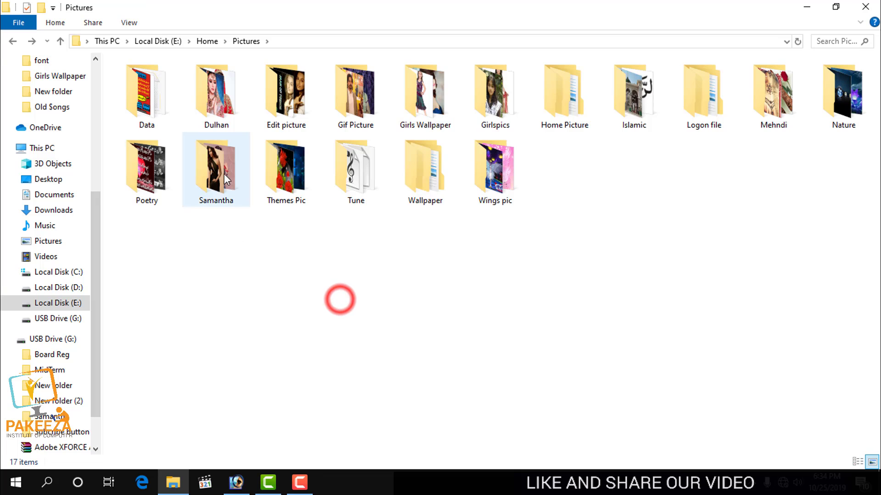
double_click(223, 172)
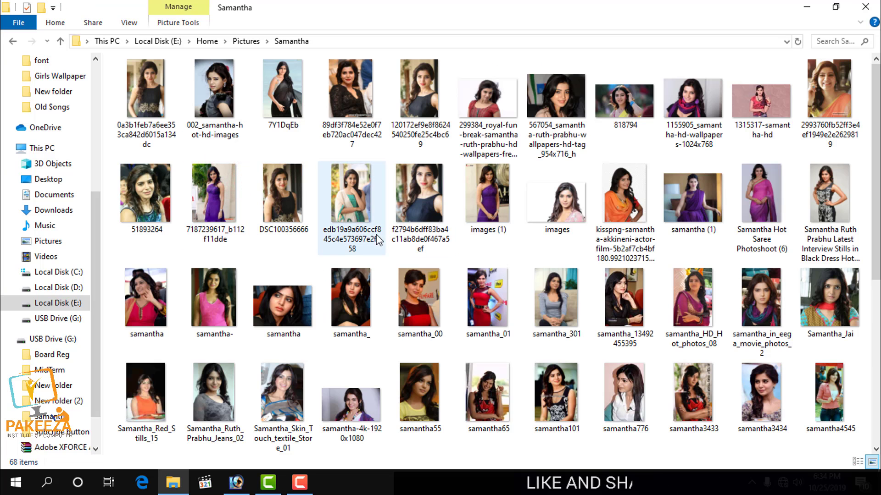
double_click(207, 194)
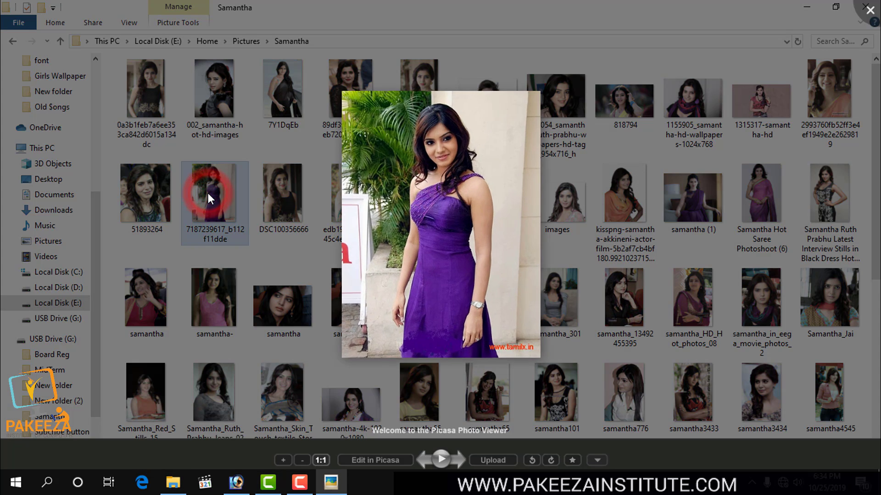
scroll(444, 176, "up", 1)
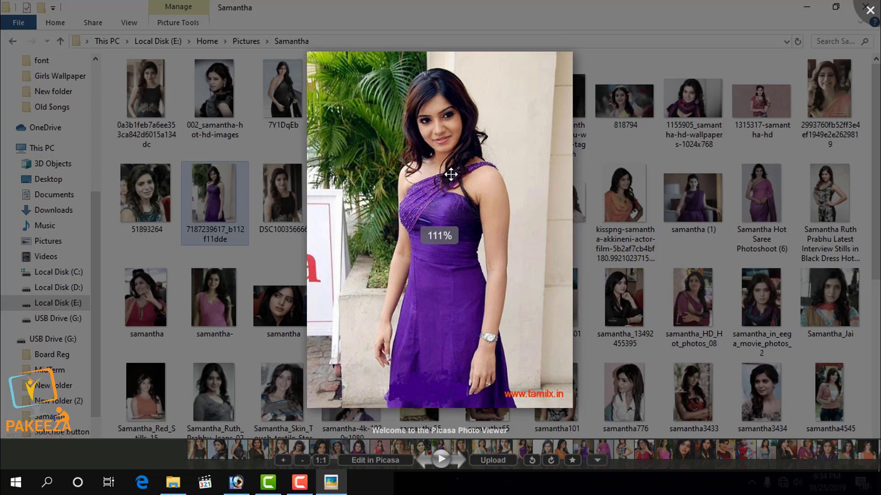
left_click(870, 10)
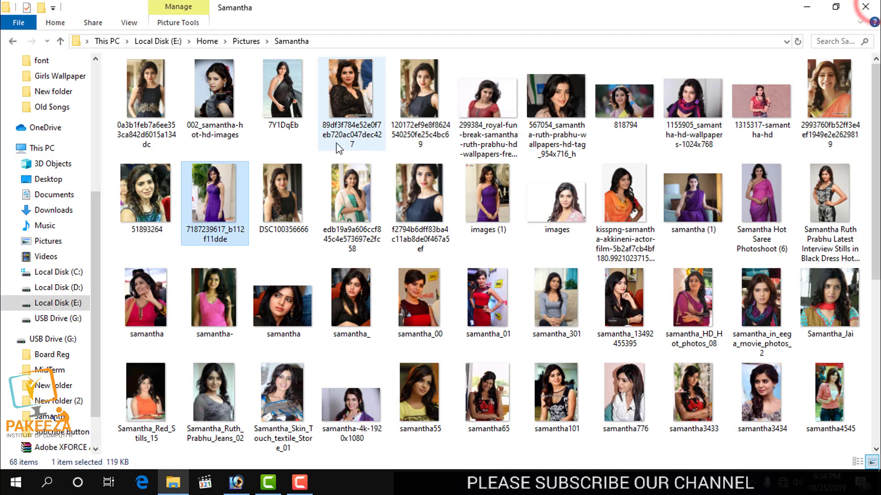
double_click(212, 204)
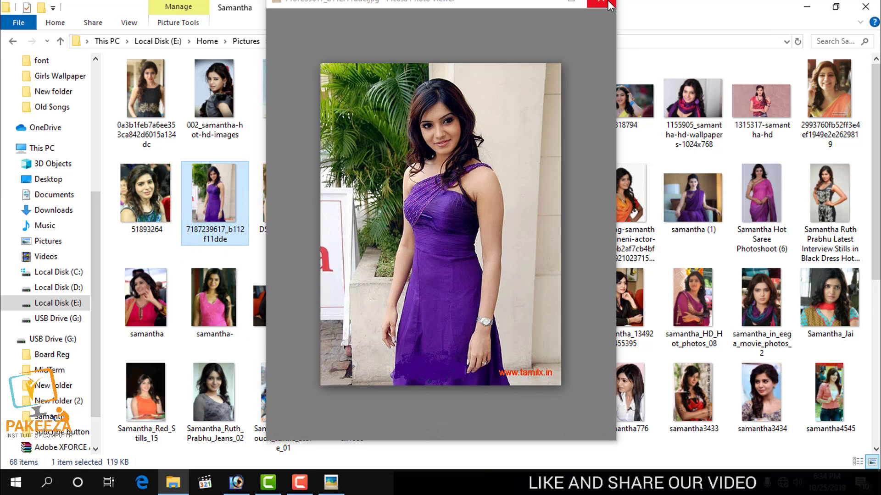
left_click(607, 2)
left_click_drag(229, 213, 334, 208)
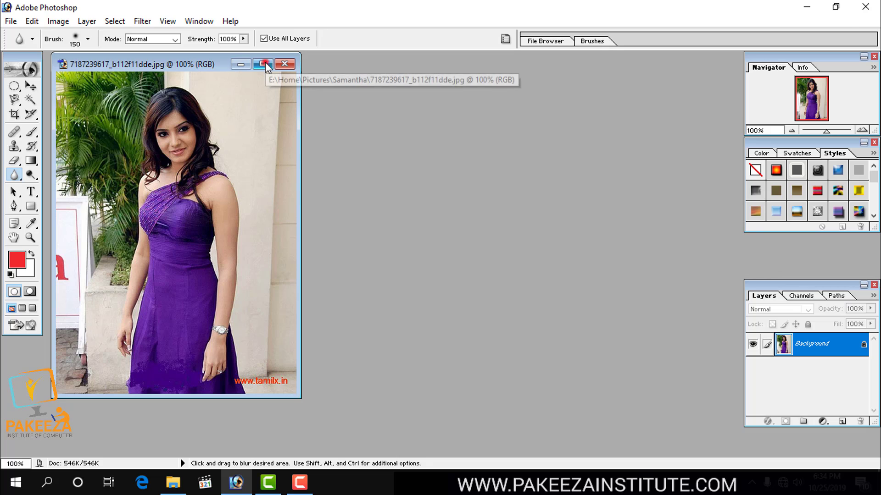
left_click(263, 63)
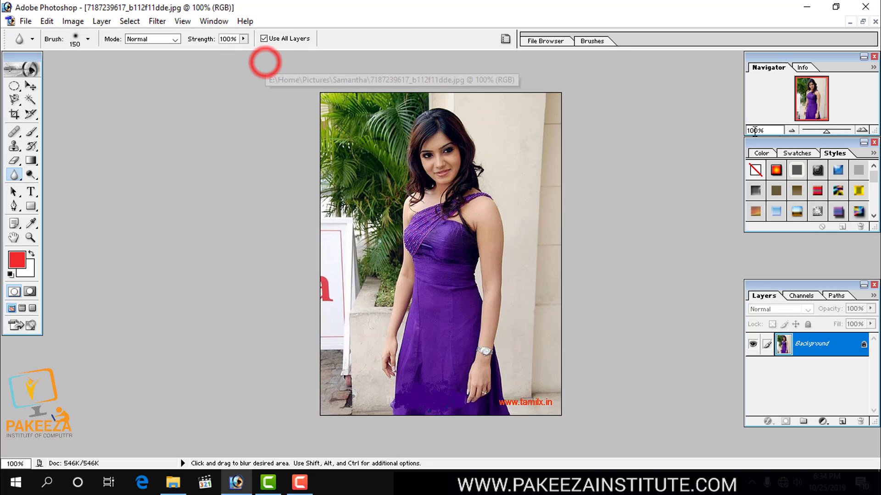
left_click_drag(828, 132, 833, 131)
left_click(832, 131)
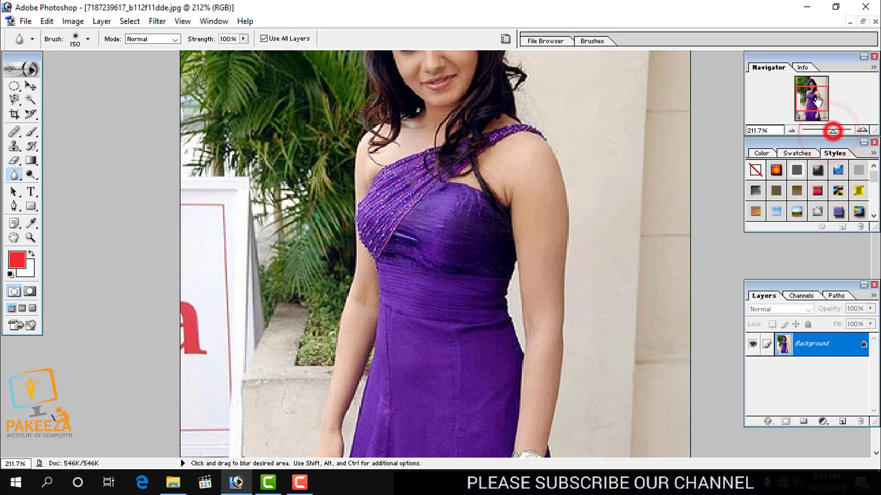
left_click_drag(816, 100, 815, 86)
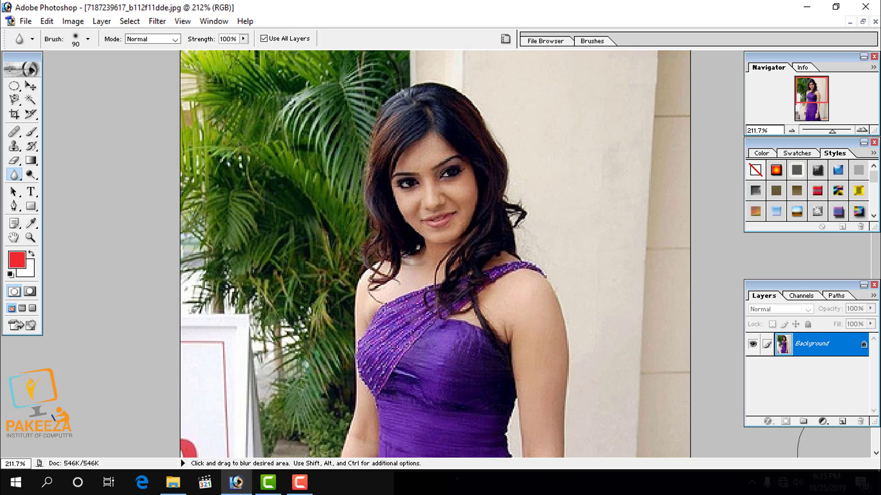
left_click(842, 421)
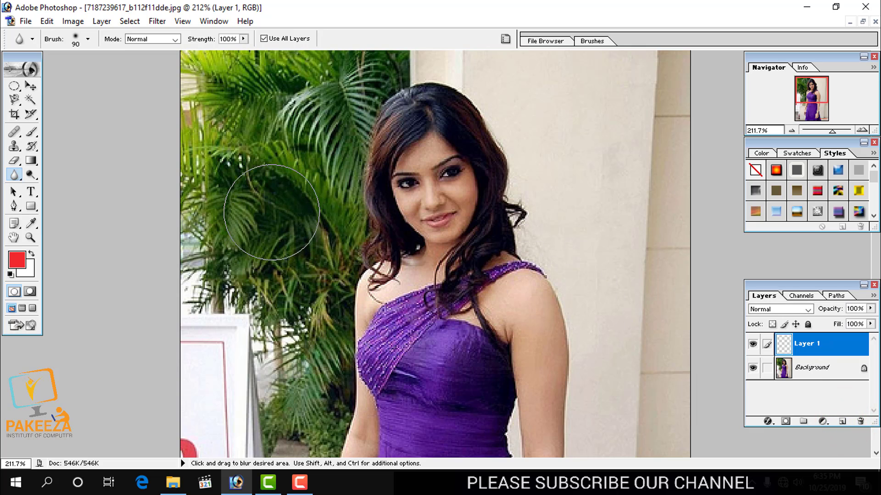
- Blur the palm foliage beside the woman on Layer 1 using the Blur Tool with a size 90 brush
mouse_move(273, 183)
left_mouse_down()
mouse_move(259, 227)
mouse_move(240, 193)
mouse_move(254, 191)
mouse_move(247, 168)
mouse_move(262, 289)
mouse_move(305, 287)
mouse_move(252, 362)
mouse_move(187, 281)
mouse_move(310, 219)
mouse_move(295, 246)
mouse_move(289, 197)
mouse_move(348, 158)
left_mouse_up()
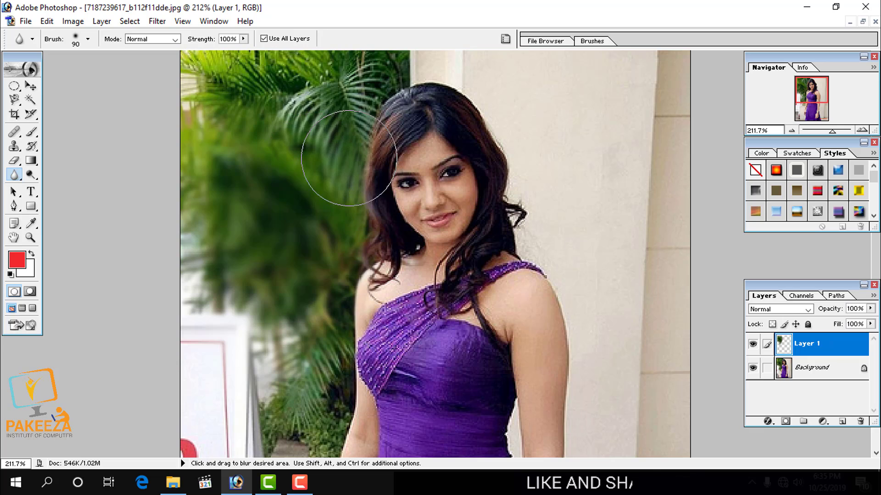
left_click(822, 131)
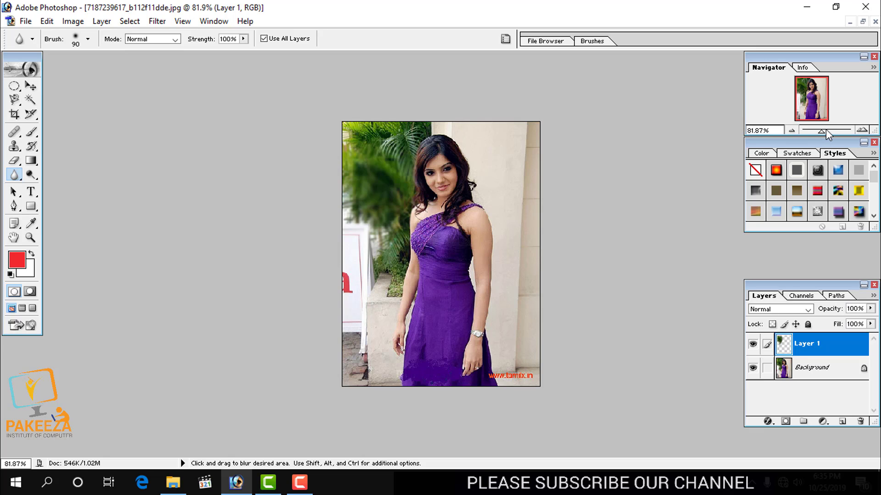
left_click(826, 131)
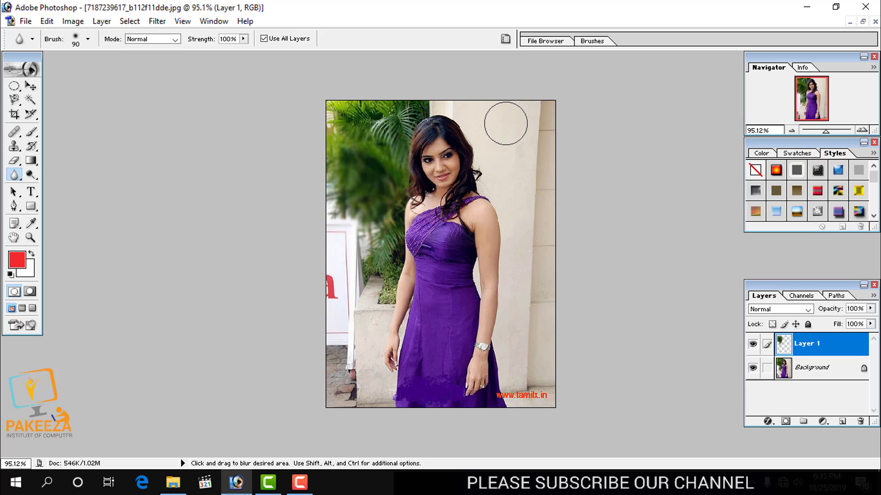
mouse_move(356, 88)
left_mouse_down()
mouse_move(347, 130)
mouse_move(349, 121)
mouse_move(320, 113)
mouse_move(305, 122)
mouse_move(357, 123)
left_mouse_up()
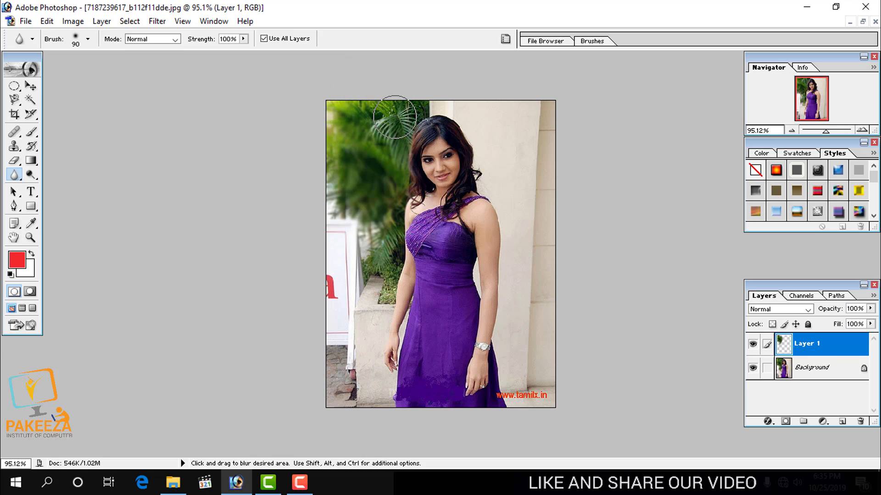
- Blur the background from above the woman's head, along the wall beside her, and down to the red watermark
mouse_move(407, 103)
left_mouse_down()
mouse_move(471, 100)
mouse_move(511, 121)
left_mouse_up()
mouse_move(512, 123)
left_mouse_down()
mouse_move(565, 169)
mouse_move(545, 150)
left_mouse_up()
left_click_drag(530, 194, 531, 227)
left_click_drag(529, 233, 528, 302)
mouse_move(522, 288)
left_mouse_down()
mouse_move(528, 305)
mouse_move(521, 273)
mouse_move(522, 314)
mouse_move(529, 260)
mouse_move(538, 412)
mouse_move(535, 363)
mouse_move(527, 385)
left_mouse_up()
left_click_drag(529, 394, 514, 404)
- Blur the planter, the sign, and the remaining sharp areas of the foliage and wall around the woman
mouse_move(367, 394)
left_mouse_down()
mouse_move(337, 372)
mouse_move(349, 378)
mouse_move(356, 327)
mouse_move(370, 381)
left_mouse_up()
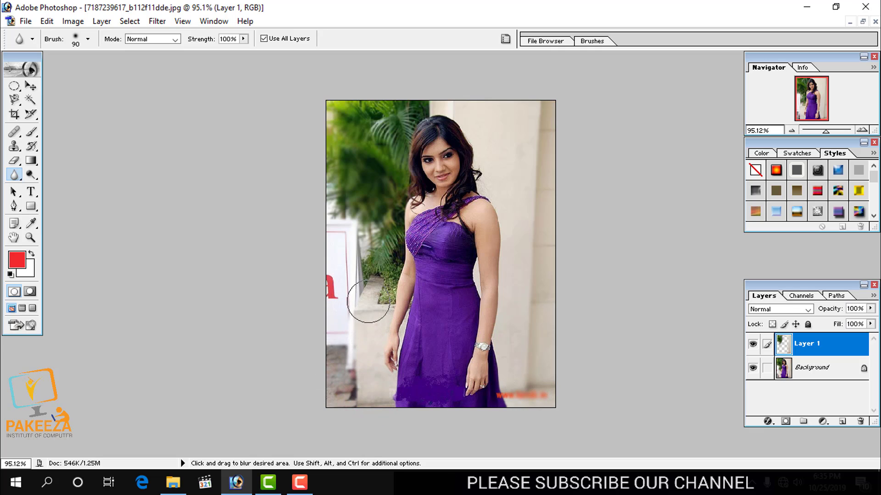
left_click_drag(351, 290, 332, 253)
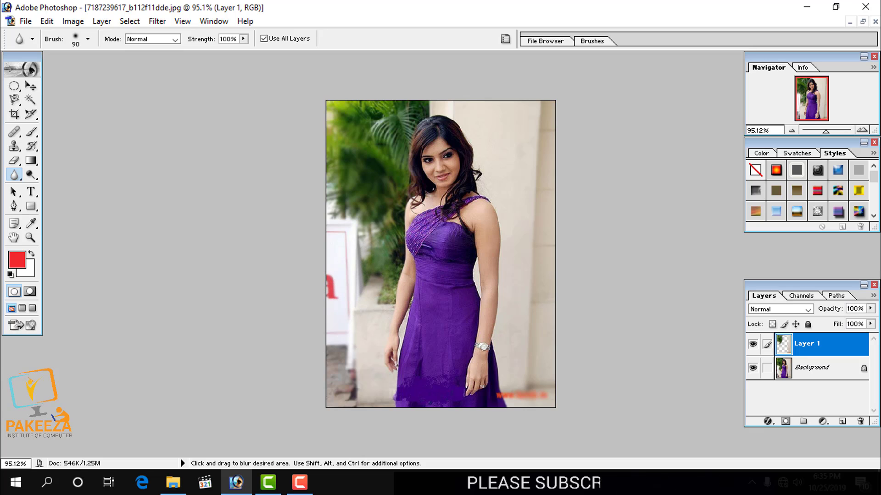
mouse_move(354, 169)
left_mouse_down()
mouse_move(410, 110)
mouse_move(328, 115)
left_mouse_up()
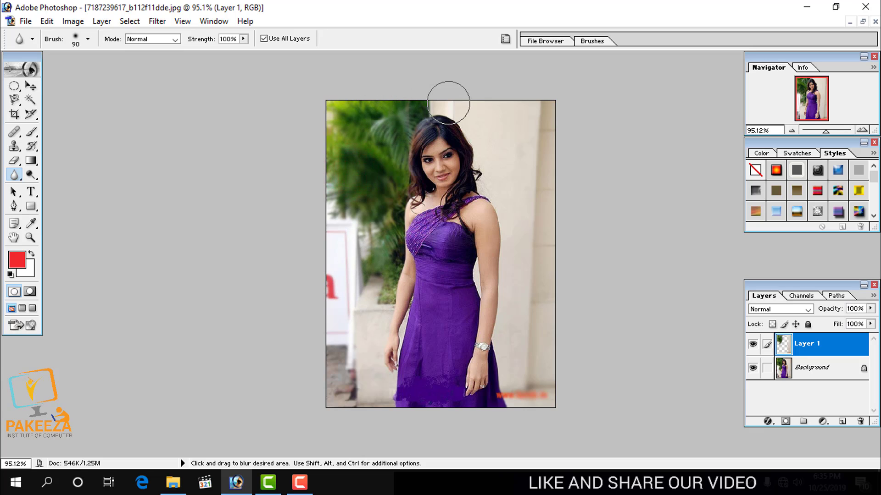
left_click_drag(528, 182, 542, 228)
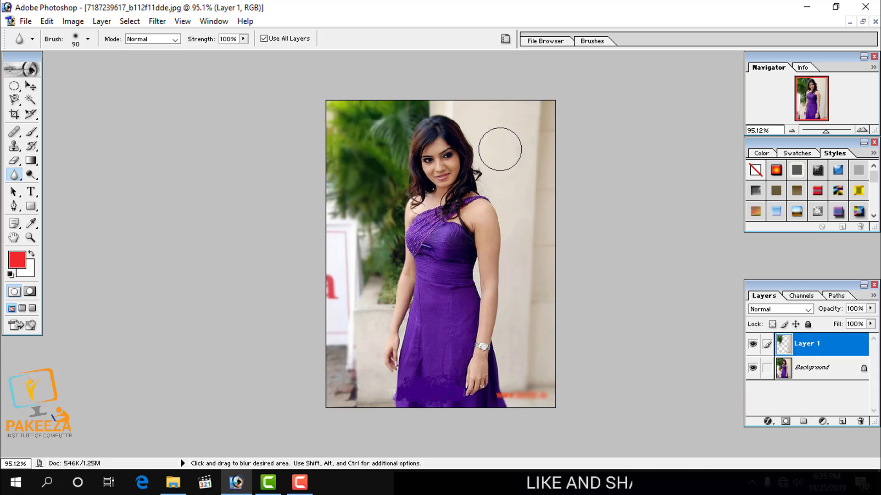
mouse_move(386, 122)
left_mouse_down()
mouse_move(378, 139)
mouse_move(390, 184)
mouse_move(379, 274)
mouse_move(356, 362)
left_mouse_up()
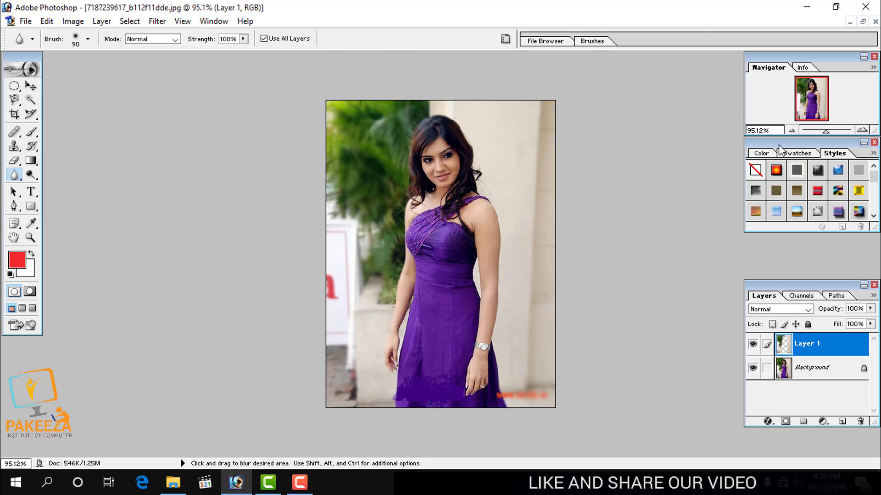
- Blur the remaining foliage and wall around the woman's head and shoulders on Layer 1 with the size 90 brush
left_click_drag(827, 133, 837, 134)
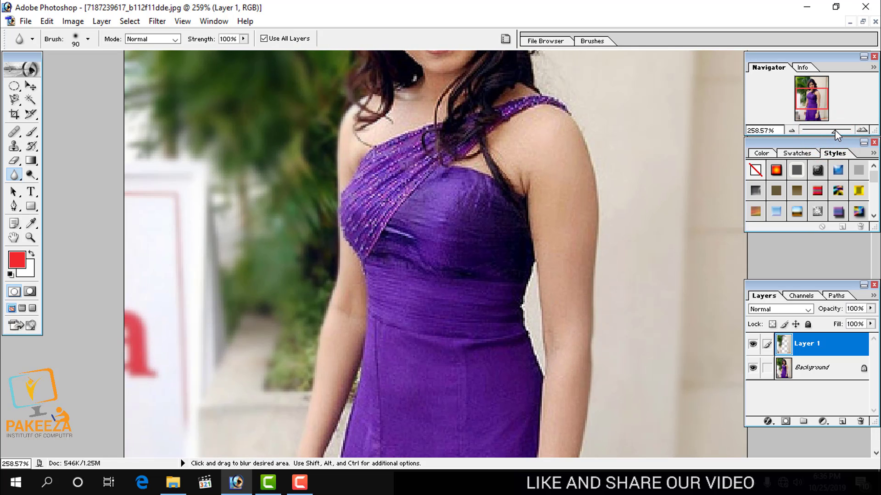
left_click(815, 106)
left_click_drag(814, 108, 819, 90)
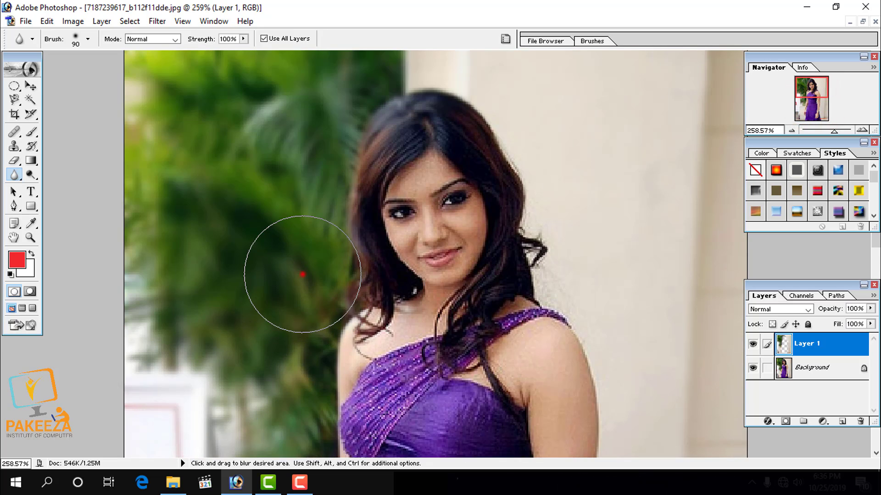
mouse_move(304, 275)
left_mouse_down()
mouse_move(305, 122)
mouse_move(341, 84)
mouse_move(405, 101)
left_mouse_up()
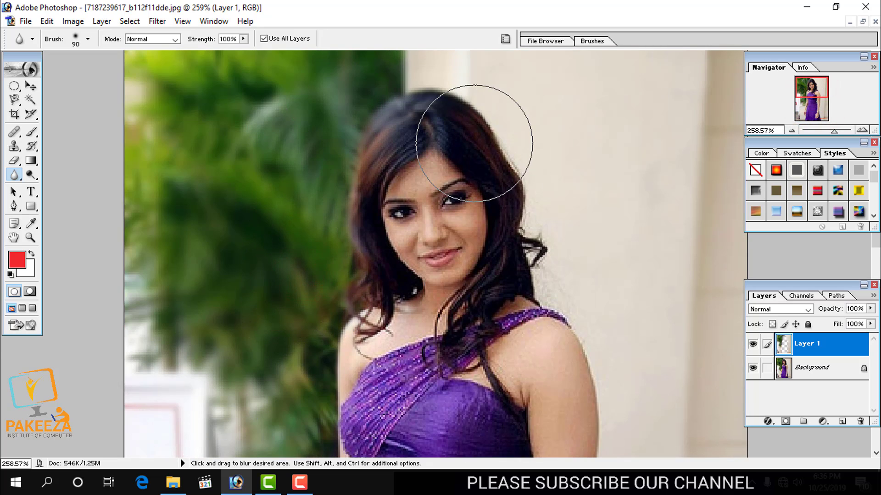
left_click_drag(593, 272, 599, 270)
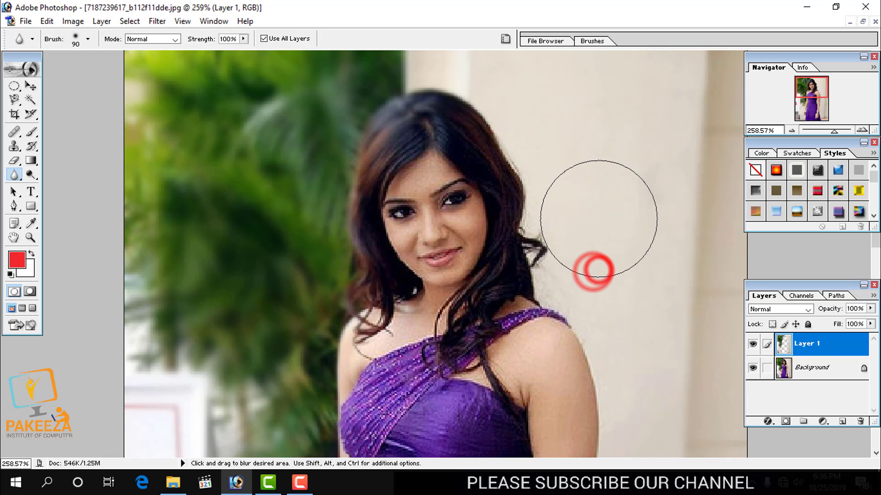
left_click_drag(597, 198, 584, 178)
left_click(584, 177)
mouse_move(192, 116)
left_mouse_down()
mouse_move(179, 179)
mouse_move(240, 142)
mouse_move(219, 191)
mouse_move(239, 183)
mouse_move(236, 304)
left_mouse_up()
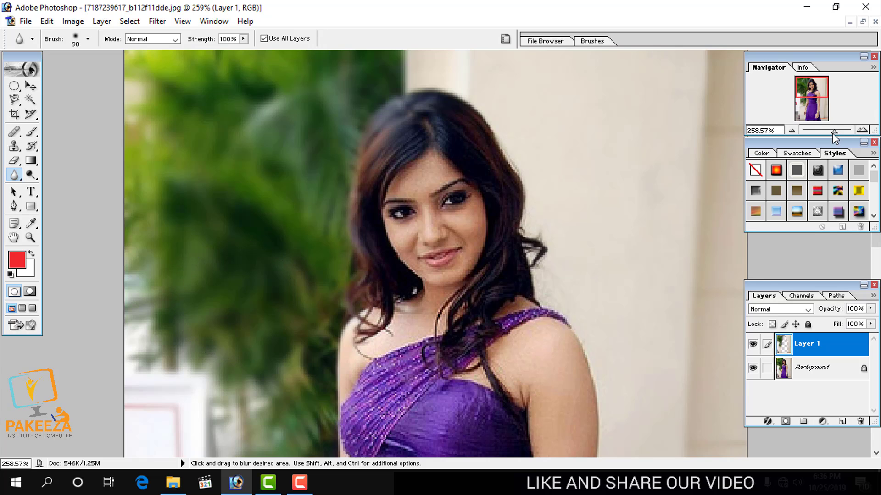
- Toggle Layer 1's visibility several times to compare the blurred background with the original photo, leaving the layer shown
mouse_move(833, 132)
left_mouse_down()
mouse_move(819, 128)
mouse_move(830, 128)
left_mouse_up()
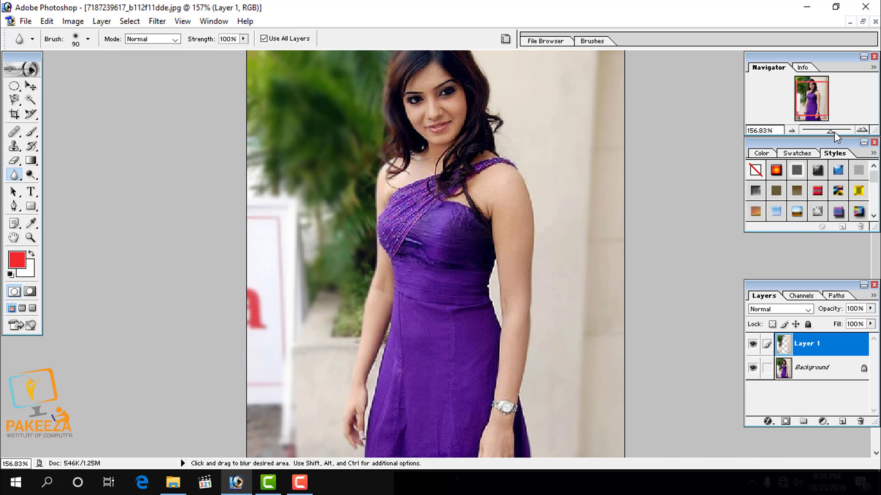
left_click_drag(832, 131, 828, 131)
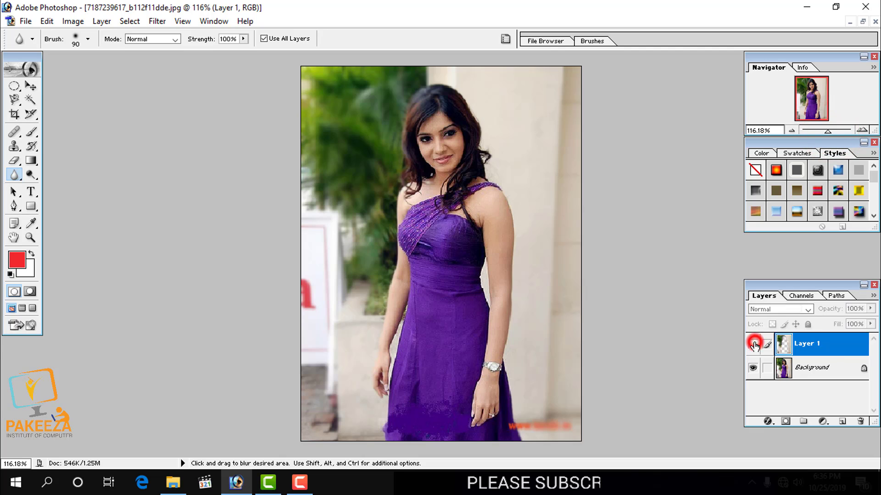
left_click(753, 345)
left_click(753, 345)
left_click(753, 345)
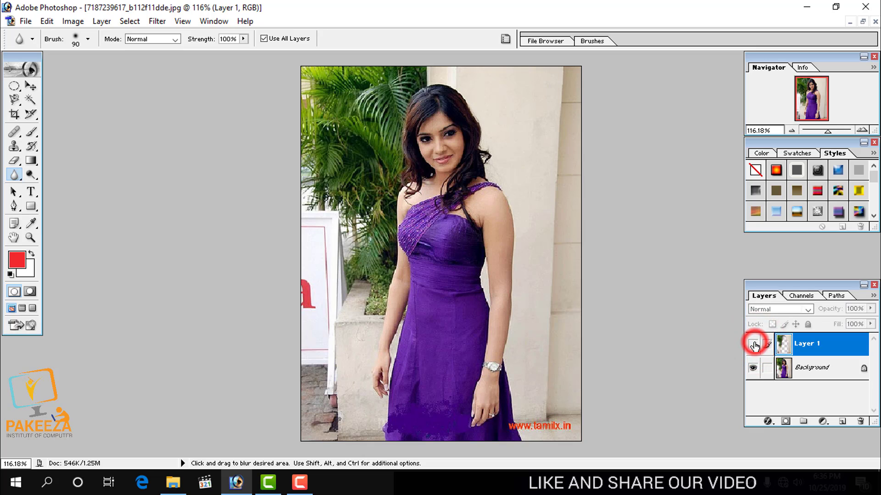
left_click(754, 345)
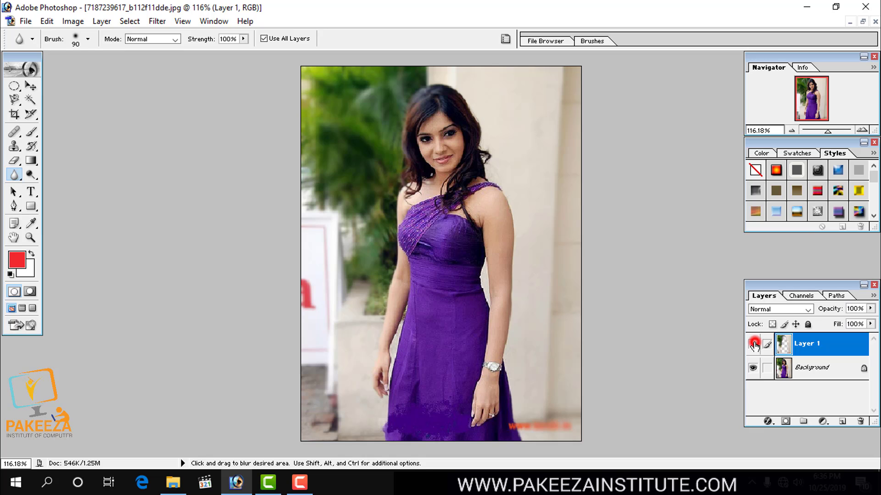
left_click(753, 344)
left_click(754, 345)
left_click(753, 345)
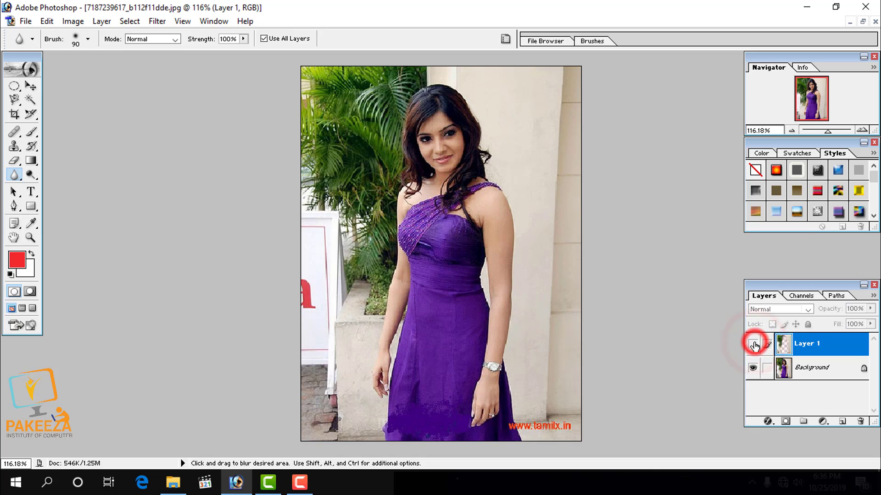
left_click(754, 345)
left_click(754, 345)
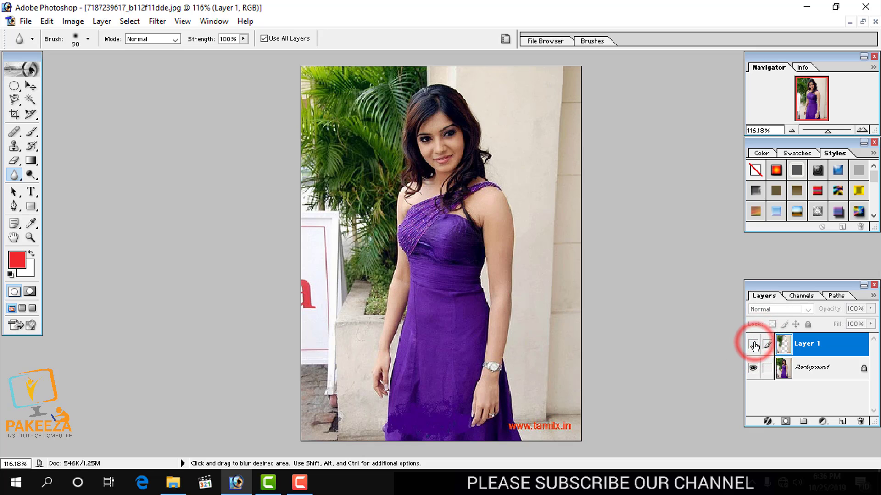
left_click(753, 345)
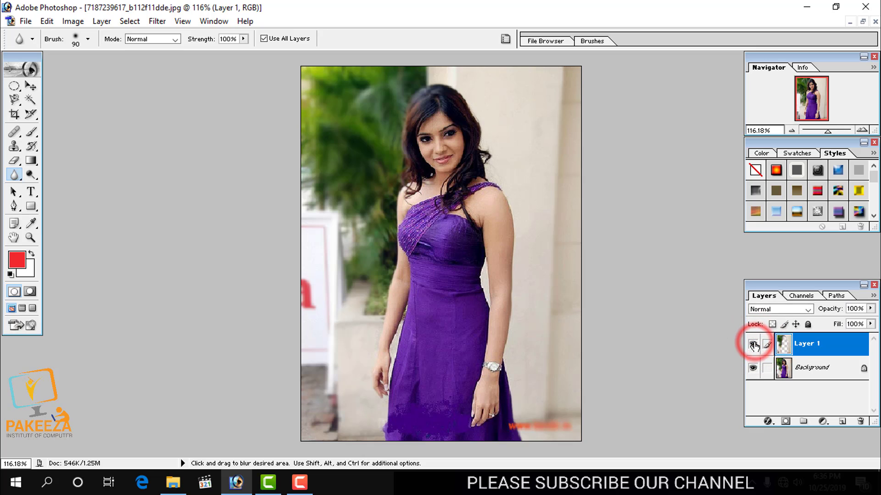
left_click(12, 179)
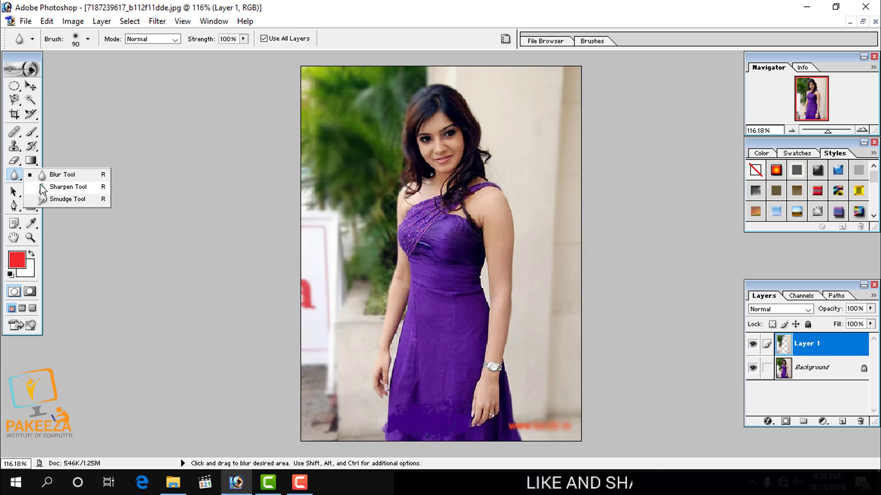
left_click(184, 161)
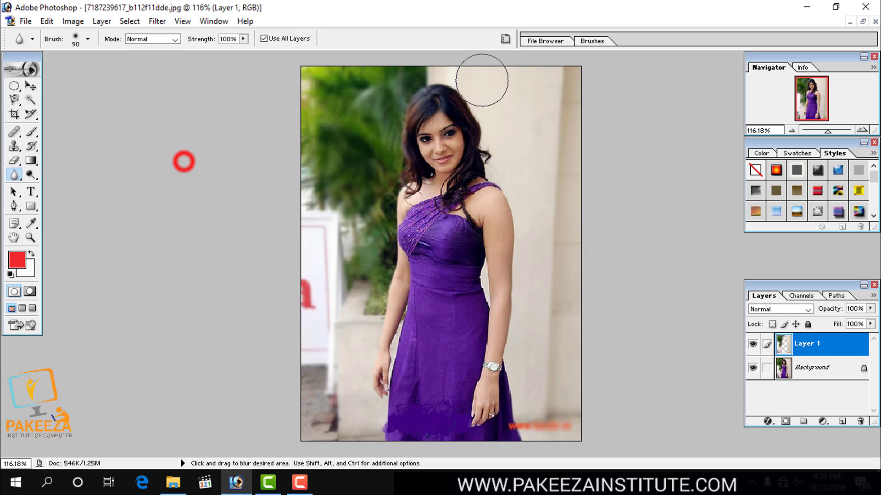
left_click(875, 22)
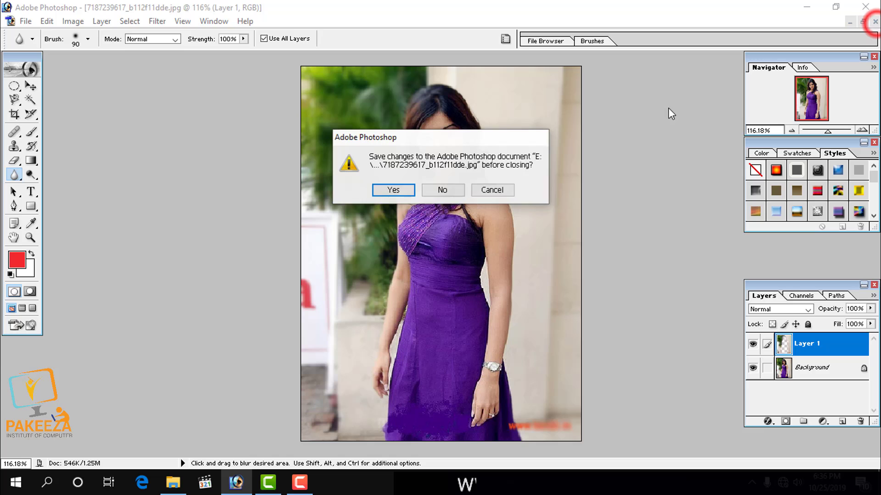
left_click(440, 191)
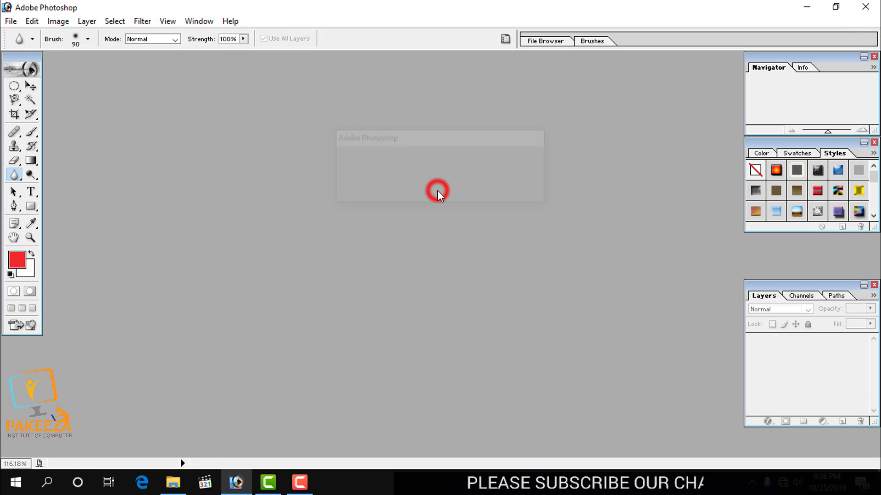
- Switch to File Explorer and preview the Samantha-Ruth photo from the Samantha pictures folder in the photo viewer
left_click(172, 482)
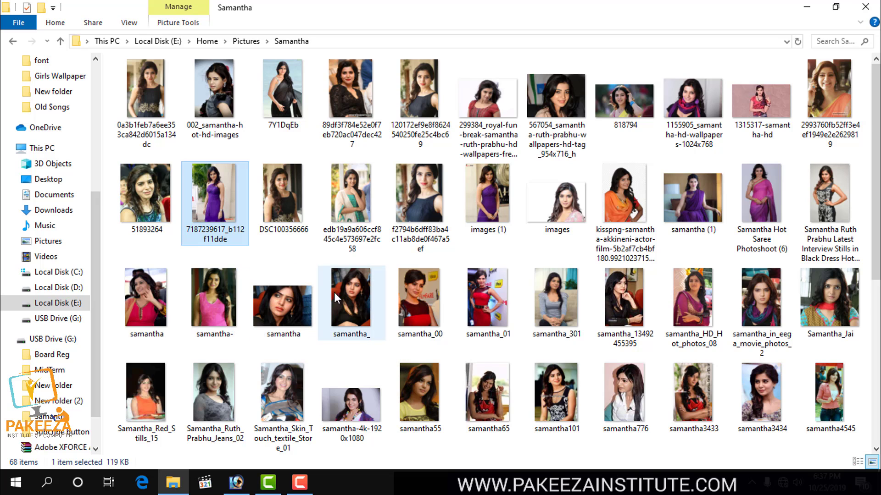
scroll(345, 298, "down", 5)
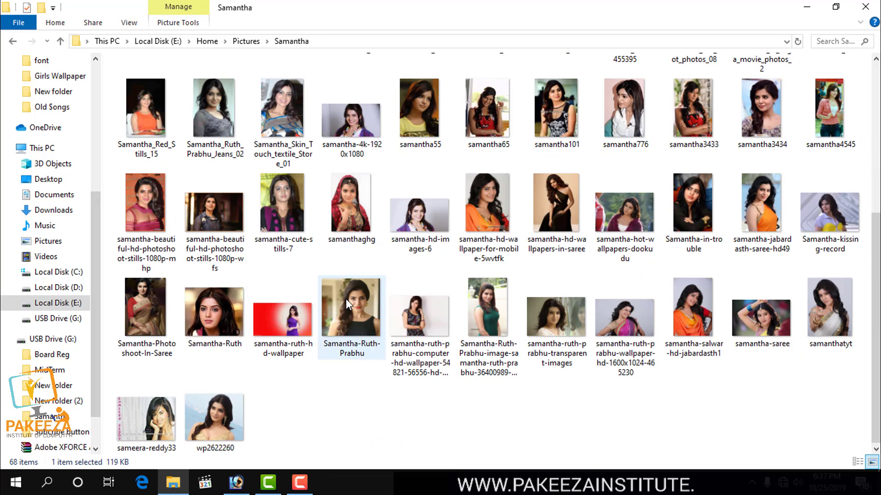
left_click(334, 385)
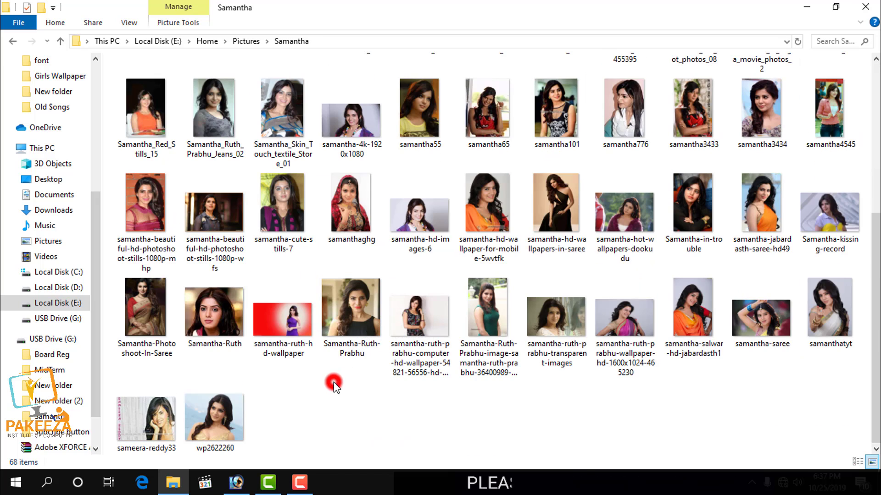
left_click(372, 405)
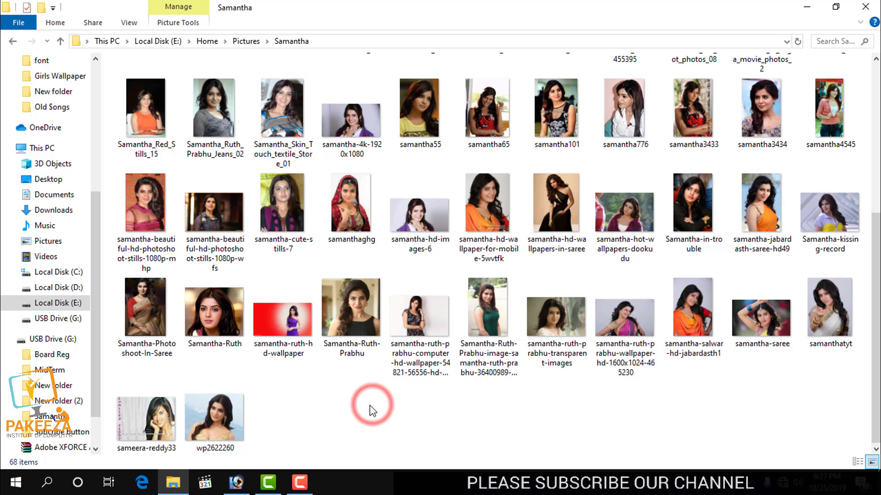
double_click(217, 322)
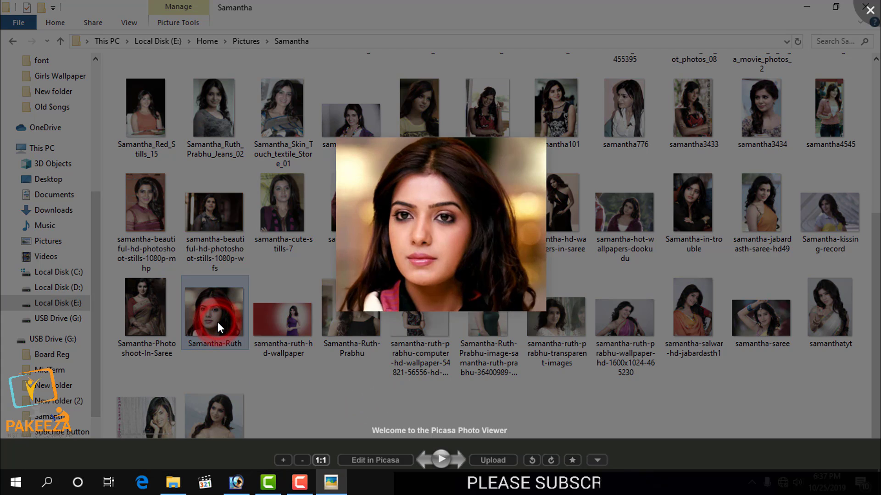
left_click(877, 4)
left_click(633, 42)
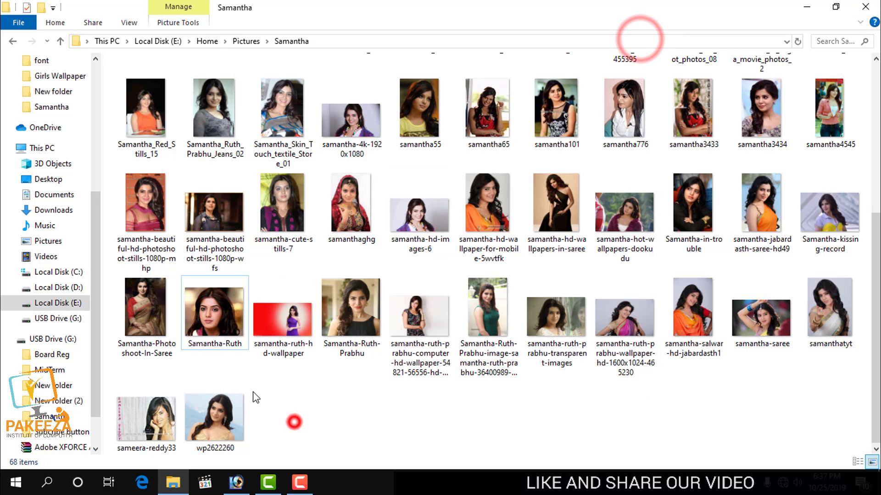
- Open Samantha-Ruth.jpg in Photoshop, maximize its window, and add a new empty layer above the Background
left_click_drag(216, 334, 313, 257)
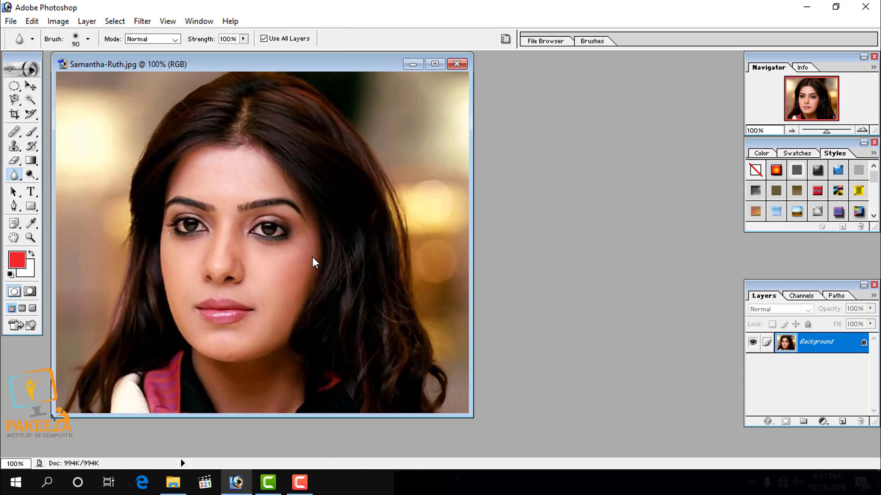
left_click(434, 64)
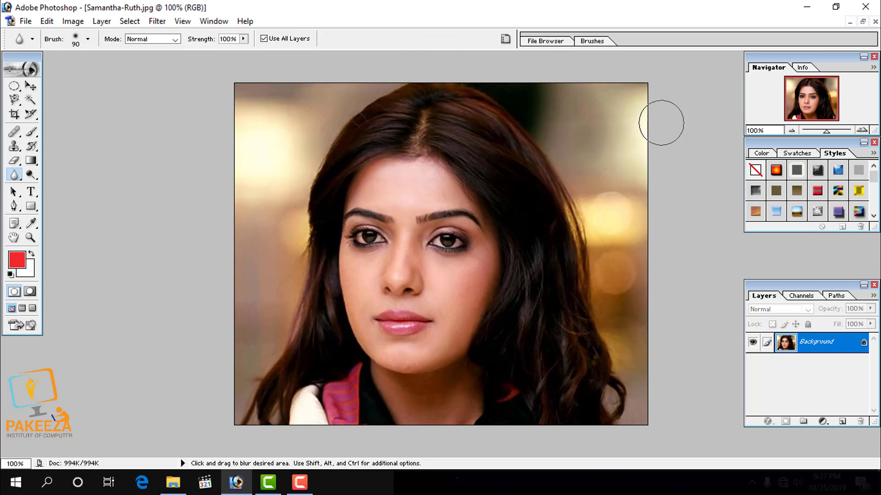
left_click_drag(826, 131, 830, 133)
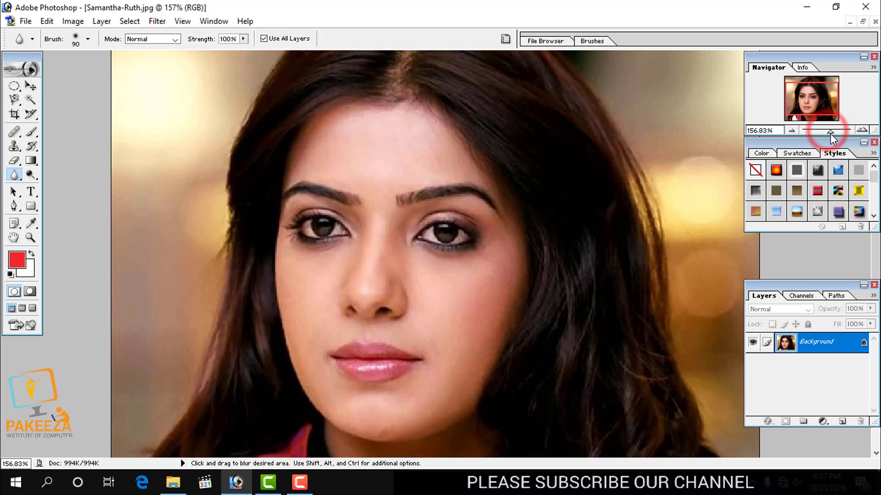
left_click(842, 421)
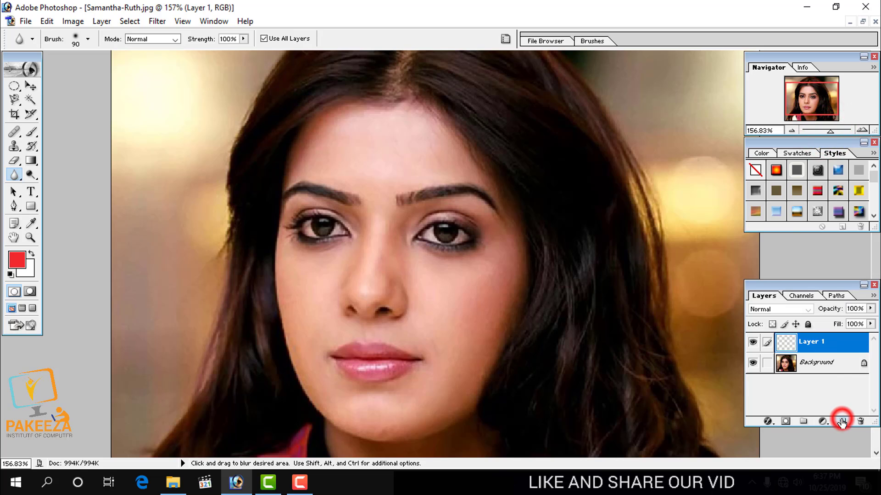
- Choose the Sharpen Tool, set its strength to 99%, and make it sample all layers
left_click(17, 174)
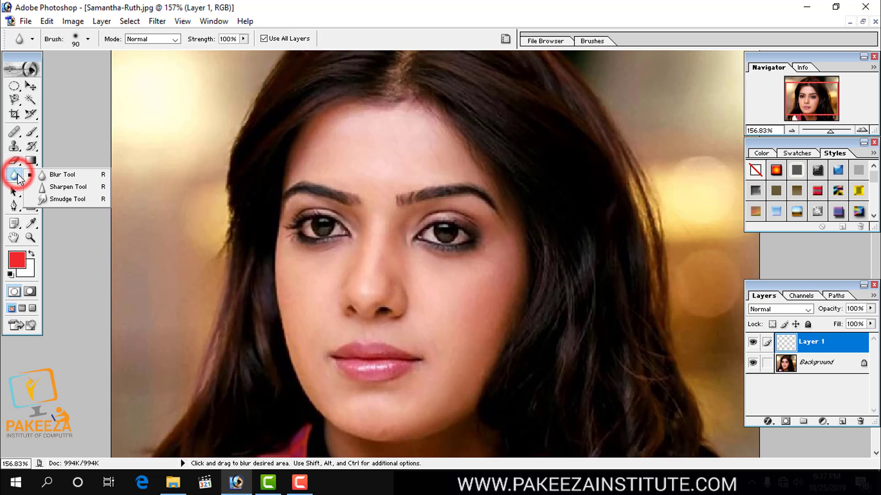
left_click(60, 187)
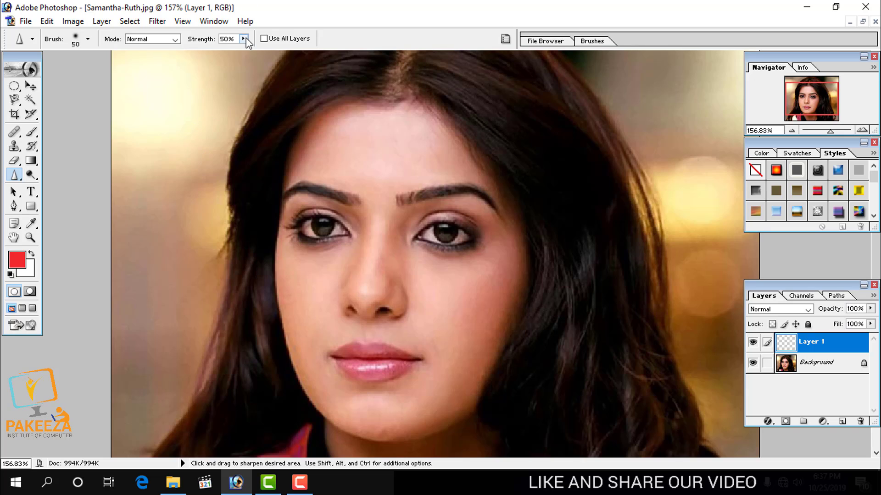
left_click_drag(247, 51, 275, 52)
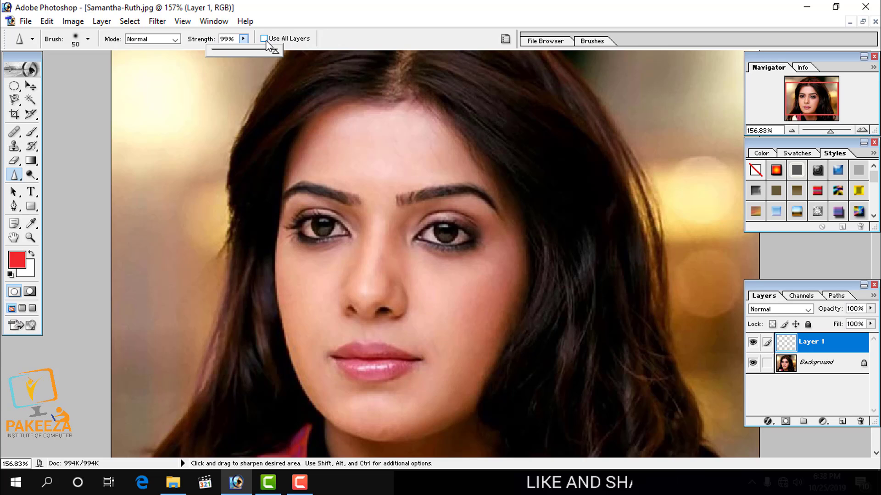
left_click(265, 39)
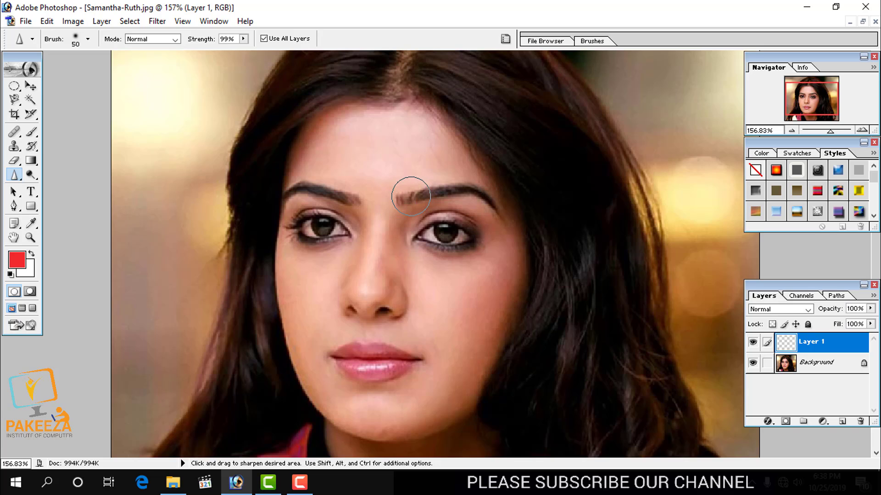
- Try sharpening the eyebrow nearer the picture's right side with the size 50 brush, and undo the strokes
mouse_move(411, 196)
left_mouse_down()
mouse_move(464, 188)
mouse_move(493, 208)
mouse_move(401, 200)
left_mouse_up()
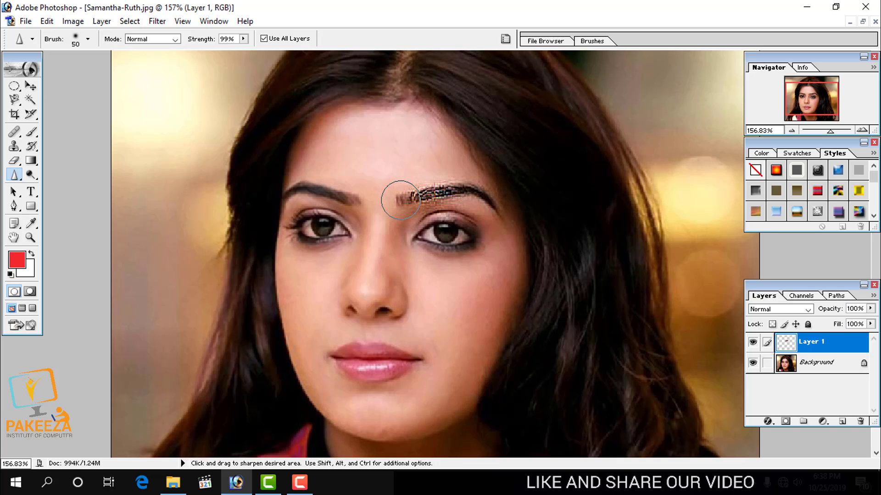
key("ctrl+alt+z")
key("ctrl+alt+z")
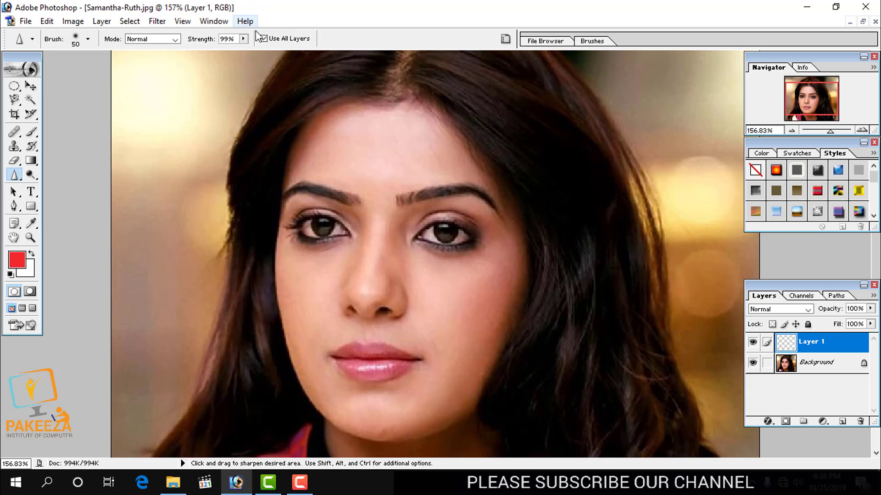
- Set the Sharpen Tool's strength to 57% and reduce its brush size to 20 for the eye area
left_click(247, 40)
left_click(217, 52)
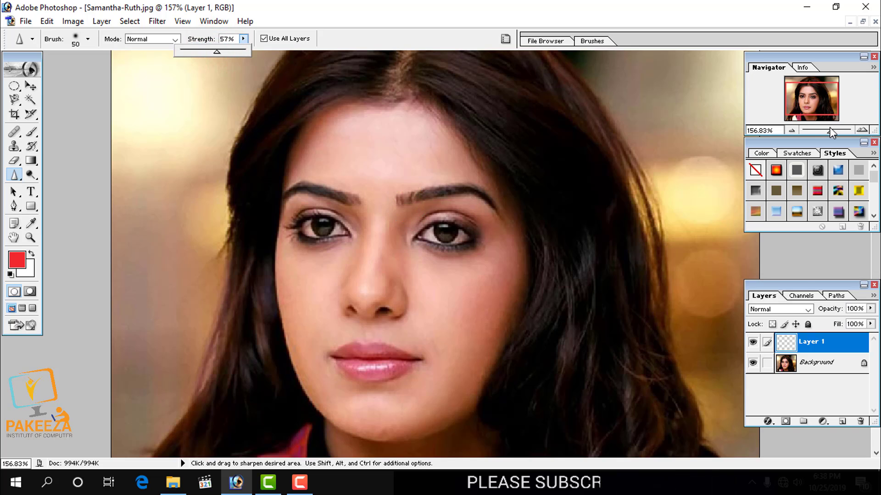
left_click_drag(832, 130, 835, 131)
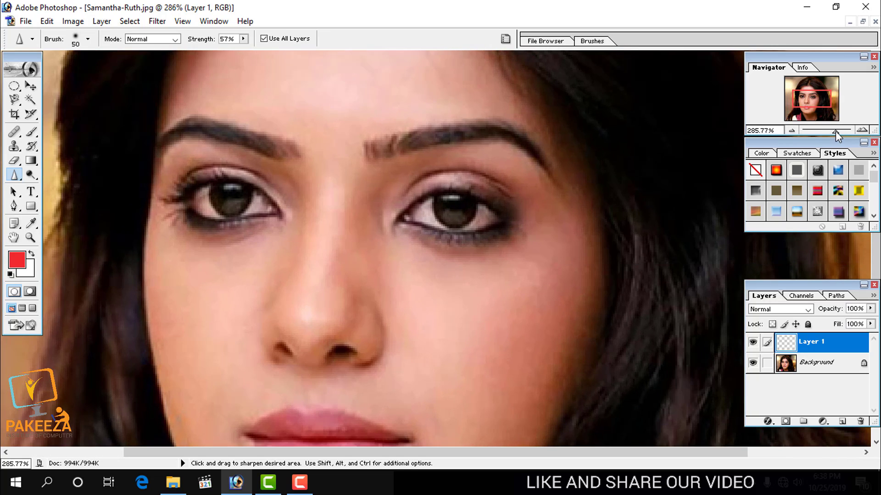
key("bracketleft")
key("bracketleft")
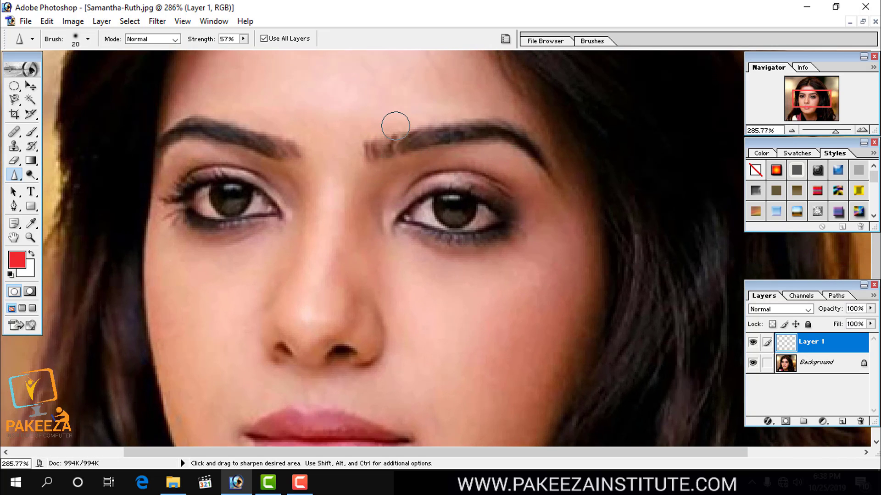
- Sharpen the eyebrow nearer the picture's right side along its full length with the size 20 brush at 57% strength
mouse_move(385, 147)
left_mouse_down()
mouse_move(375, 148)
mouse_move(496, 134)
mouse_move(525, 143)
left_mouse_up()
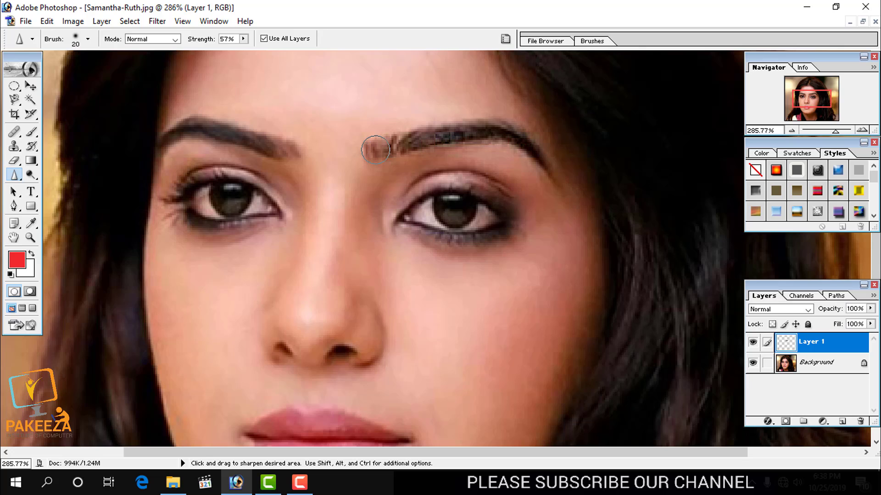
left_click_drag(379, 150, 388, 148)
mouse_move(376, 143)
left_mouse_down()
mouse_move(499, 134)
mouse_move(543, 164)
left_mouse_up()
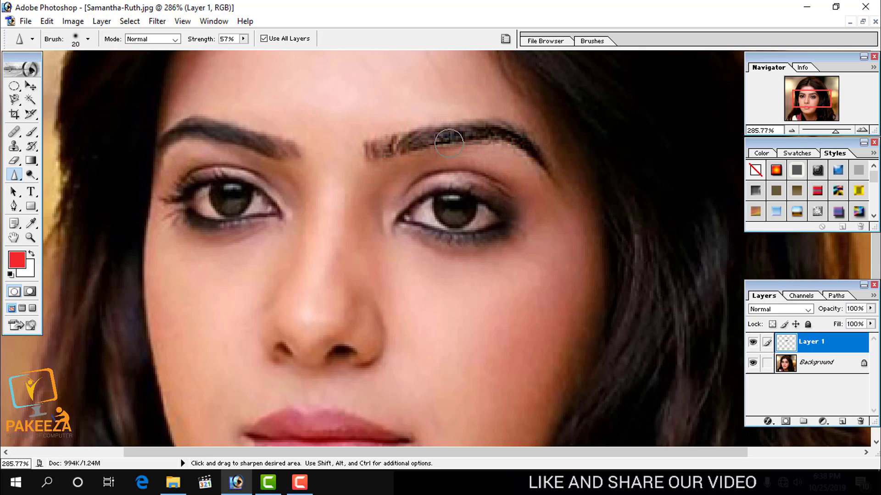
left_click_drag(422, 138, 397, 141)
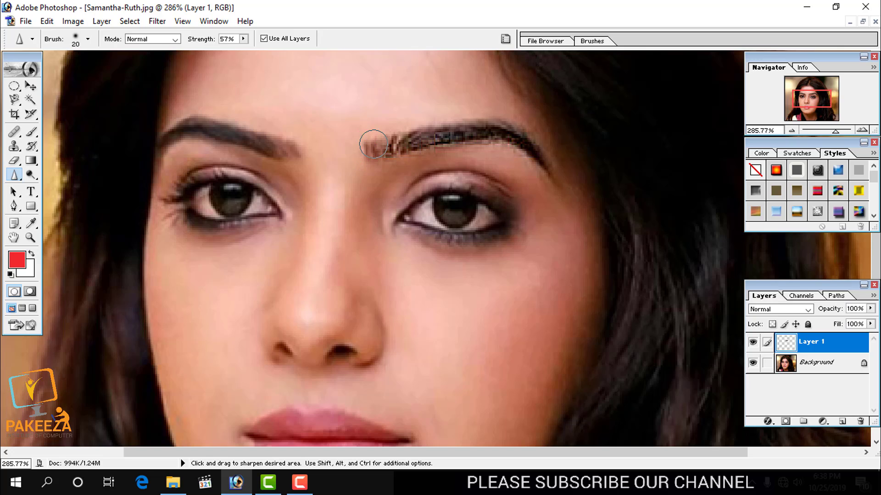
- Sharpen the eye below the sharpened eyebrow, including its iris, upper and lower lashes and eyelid
left_click_drag(833, 130, 834, 133)
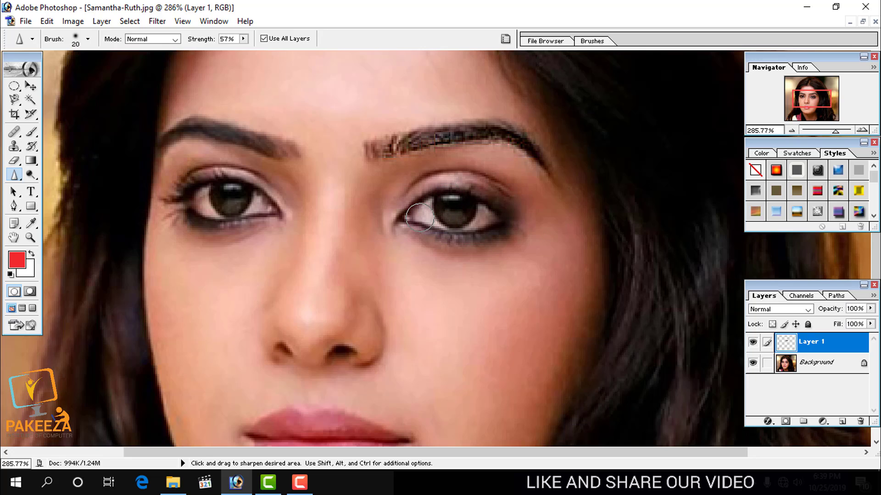
mouse_move(410, 211)
left_mouse_down()
mouse_move(433, 187)
mouse_move(452, 195)
left_mouse_up()
mouse_move(498, 215)
left_mouse_down()
mouse_move(435, 228)
mouse_move(422, 213)
mouse_move(484, 211)
mouse_move(451, 237)
mouse_move(482, 235)
mouse_move(424, 237)
left_mouse_up()
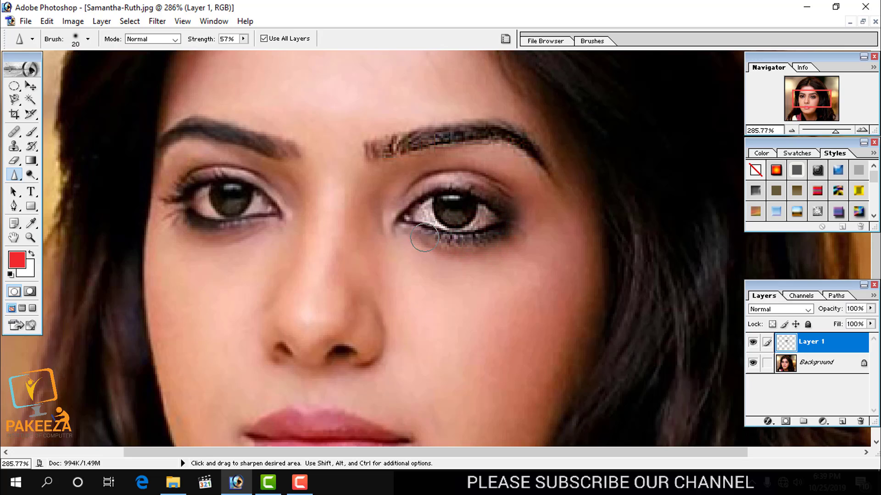
mouse_move(405, 202)
left_mouse_down()
mouse_move(457, 180)
mouse_move(501, 198)
left_mouse_up()
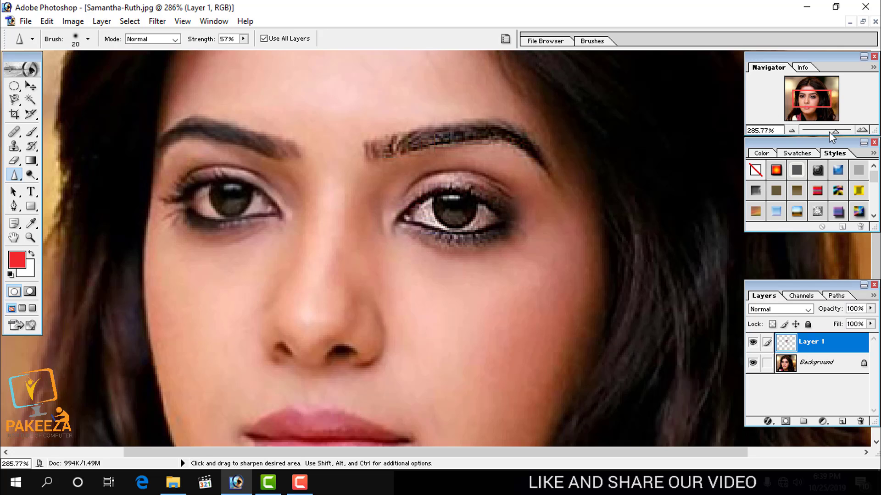
- Compare the face with and without the sharpening by repeatedly hiding and showing Layer 1, leaving it visible
left_click_drag(834, 132, 830, 131)
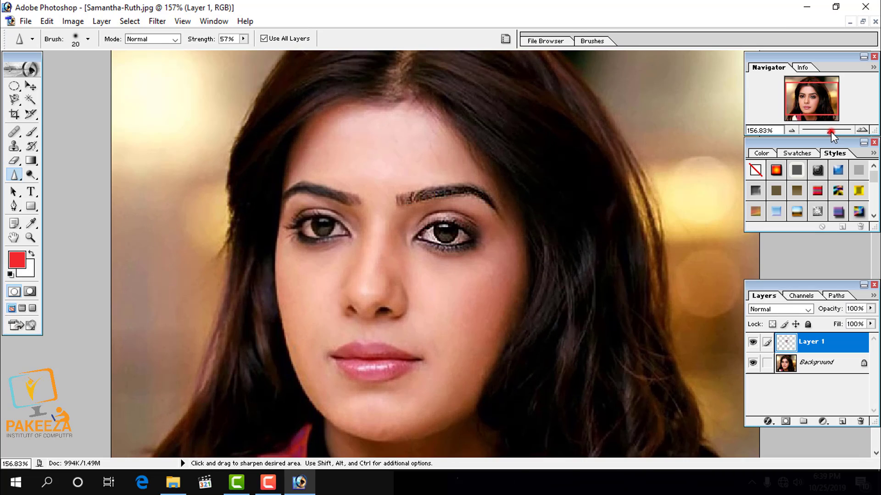
mouse_move(830, 131)
left_mouse_down()
mouse_move(824, 136)
mouse_move(832, 133)
left_mouse_up()
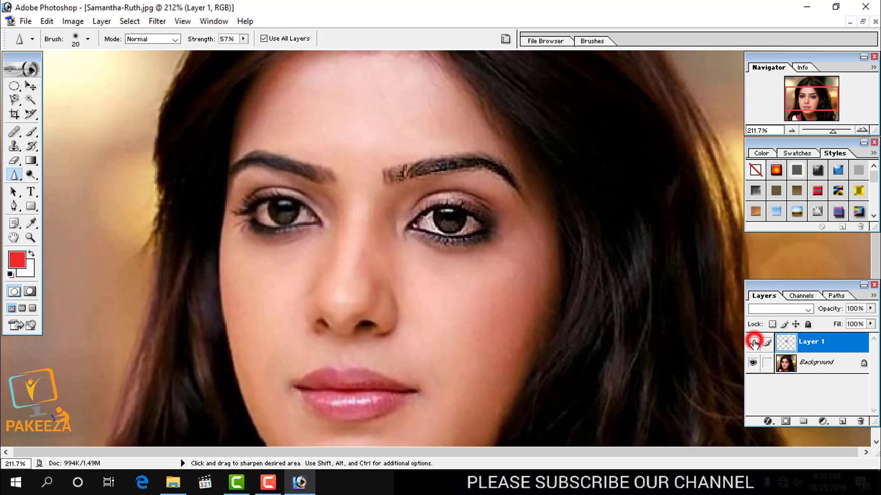
left_click(753, 343)
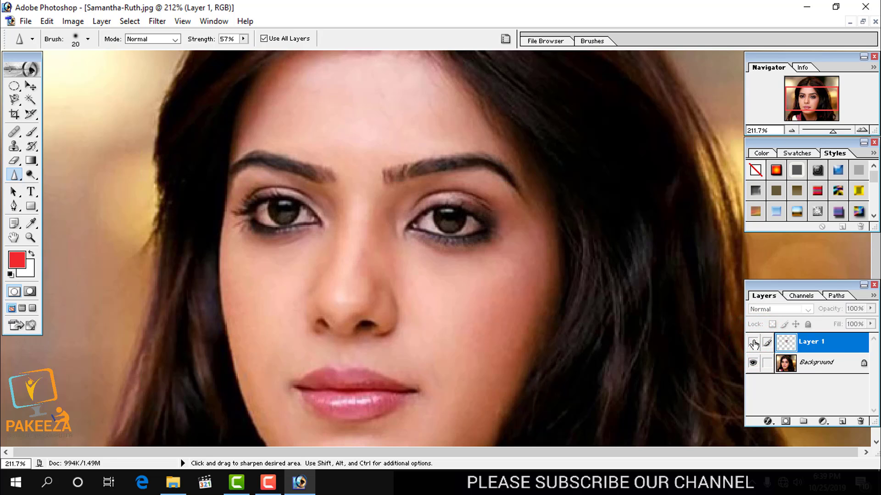
left_click(754, 343)
left_click(754, 343)
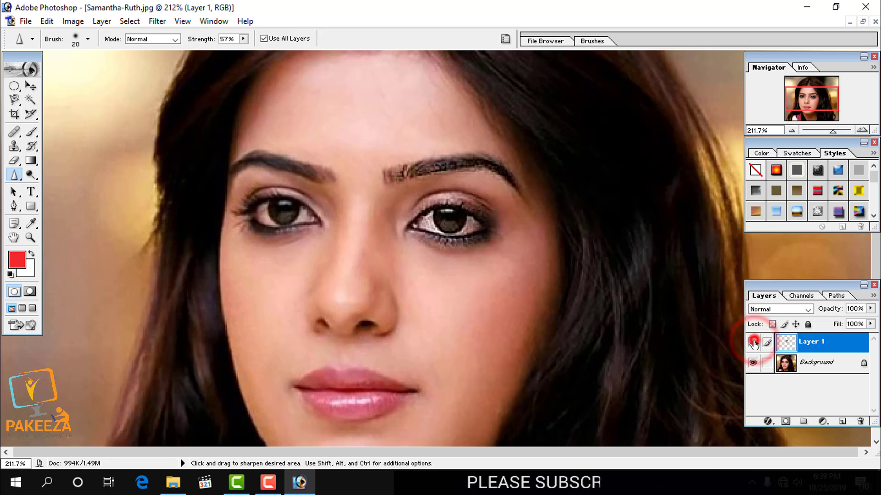
left_click(754, 343)
left_click(754, 343)
left_click(754, 343)
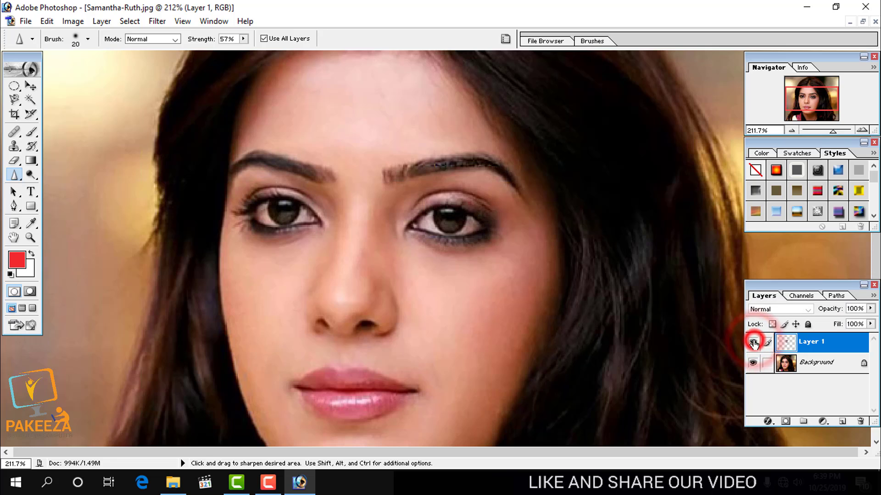
left_click(754, 343)
left_click(754, 343)
left_click(754, 343)
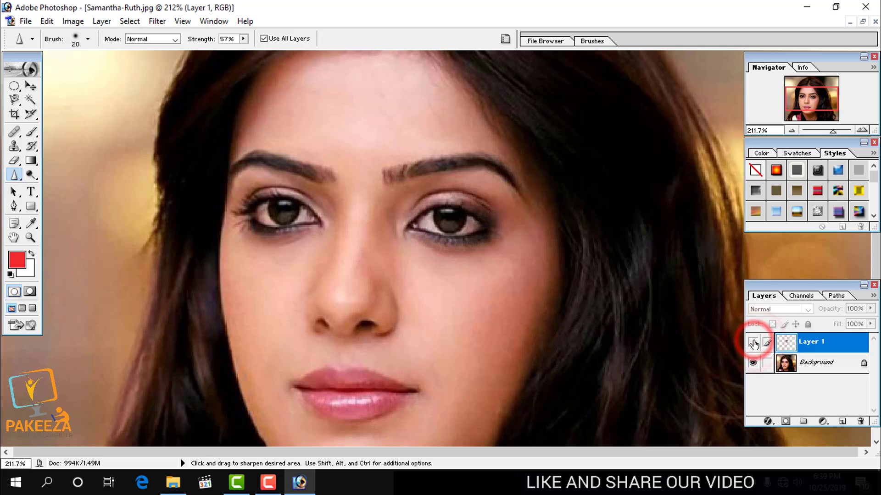
left_click(754, 343)
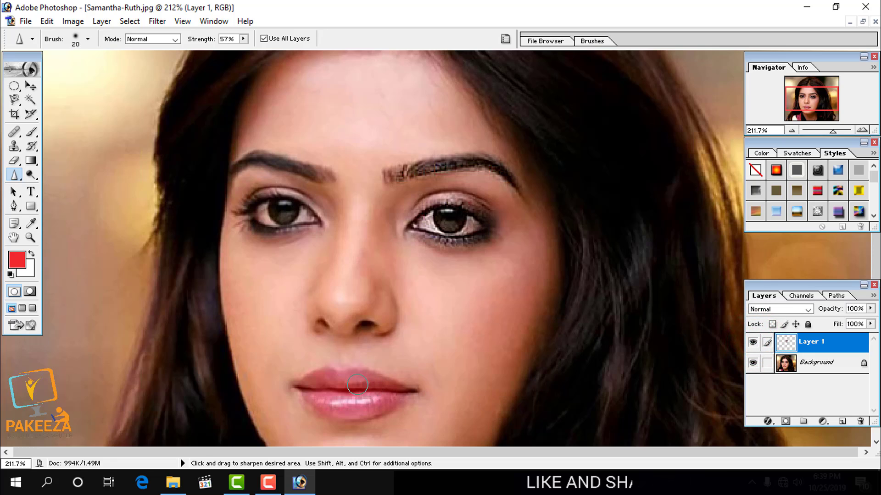
- Sharpen the upper and lower lips on Layer 1 with the size 20 brush at 57% strength
mouse_move(356, 378)
left_mouse_down()
mouse_move(297, 380)
mouse_move(361, 371)
mouse_move(387, 382)
mouse_move(383, 402)
mouse_move(360, 409)
mouse_move(309, 403)
mouse_move(368, 375)
mouse_move(352, 372)
mouse_move(334, 374)
mouse_move(385, 407)
left_mouse_up()
left_click_drag(310, 400, 364, 396)
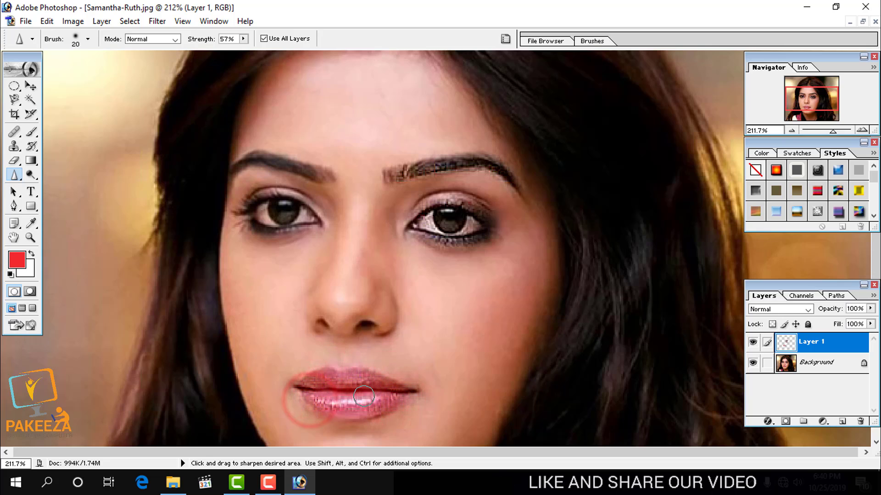
left_click(332, 379)
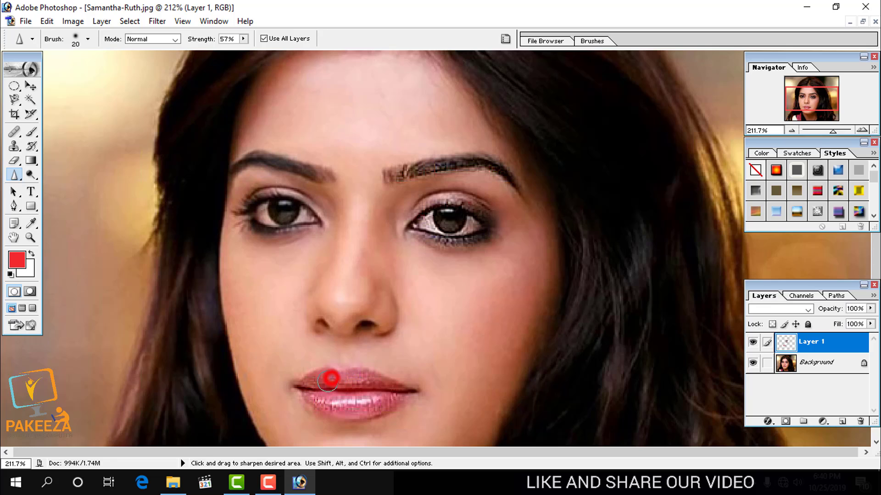
left_click(275, 481)
left_click(817, 421)
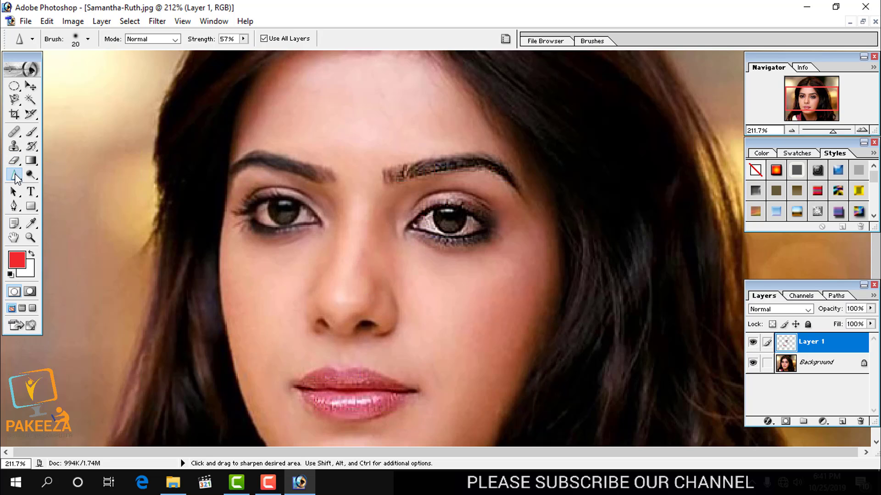
- Switch from the Sharpen Tool to the Smudge Tool
left_click(16, 174)
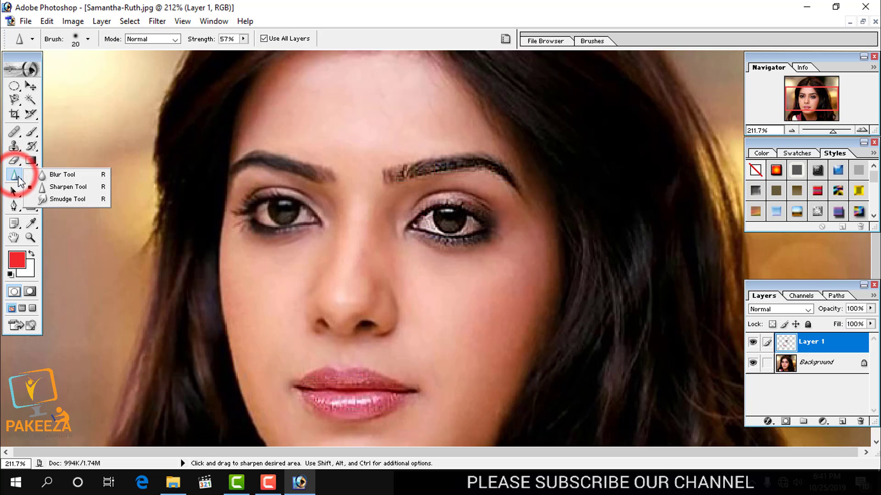
left_click(65, 199)
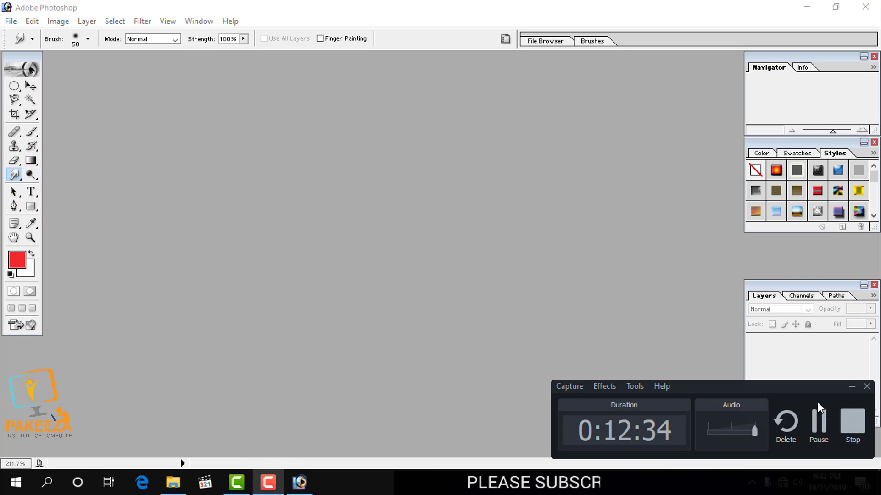
left_click(850, 388)
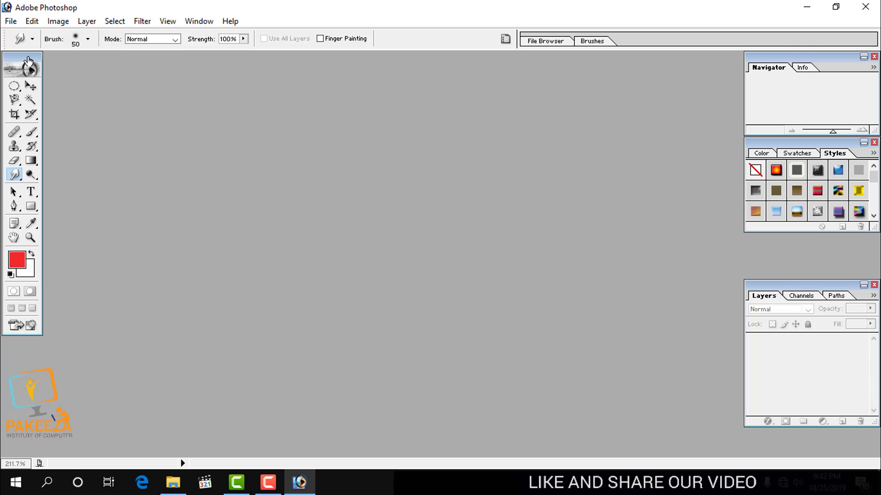
- Create a new white RGB document with the 1920 x 1080 HDTV 1080i preset at 72 pixels/inch
left_click(11, 22)
left_click(20, 35)
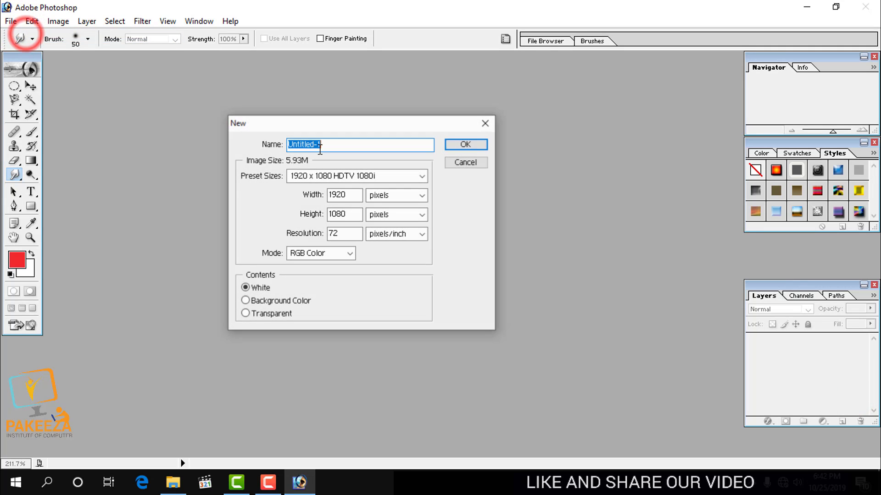
left_click(465, 145)
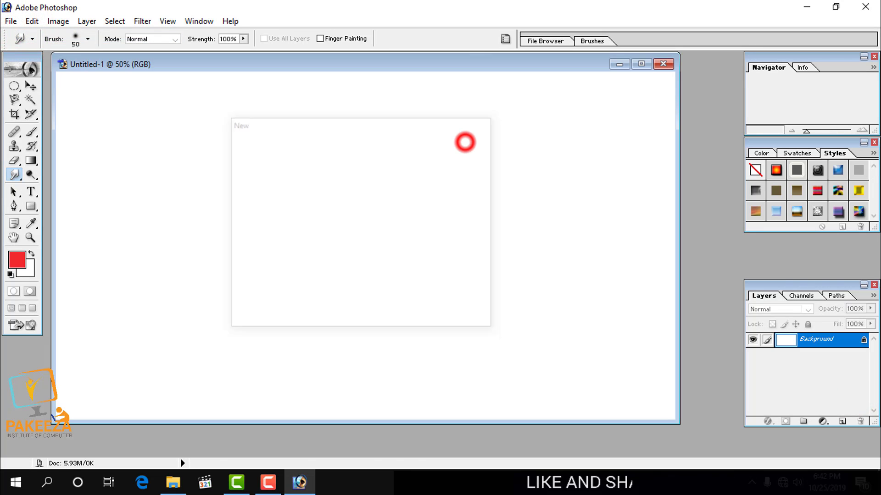
left_click_drag(337, 69, 326, 69)
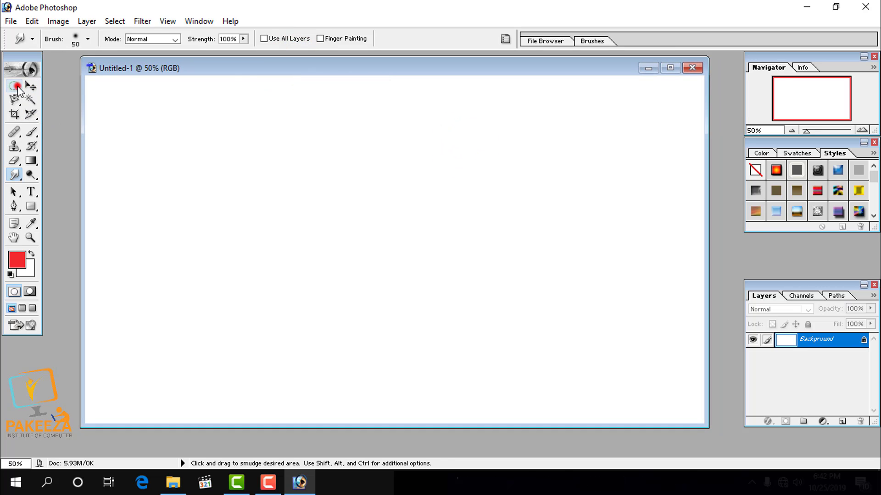
- Draw a wide rectangular selection across the upper half of the canvas, fill it with the red foreground color, and deselect
left_click(17, 90)
left_click(61, 90)
left_click_drag(160, 124, 546, 216)
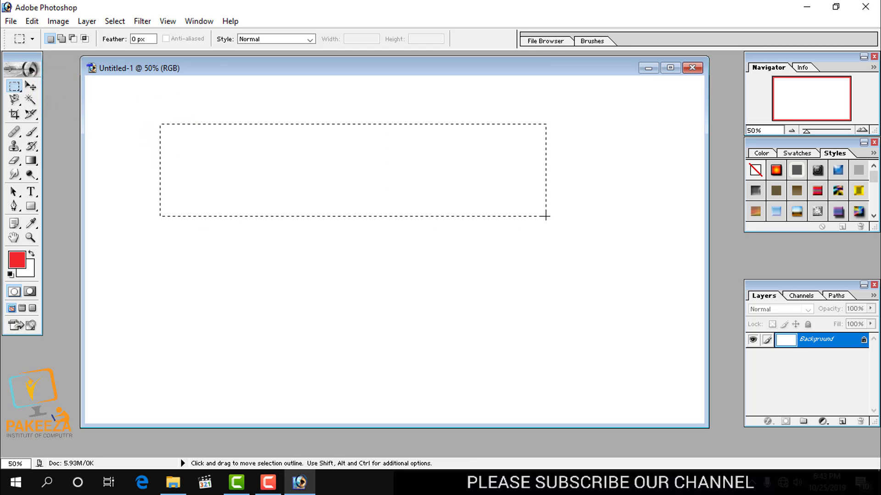
key("alt+BackSpace")
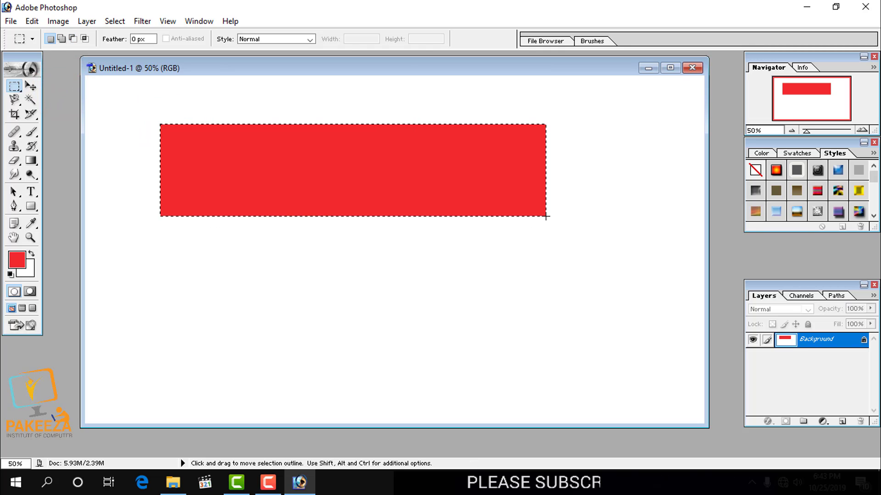
left_click(192, 236)
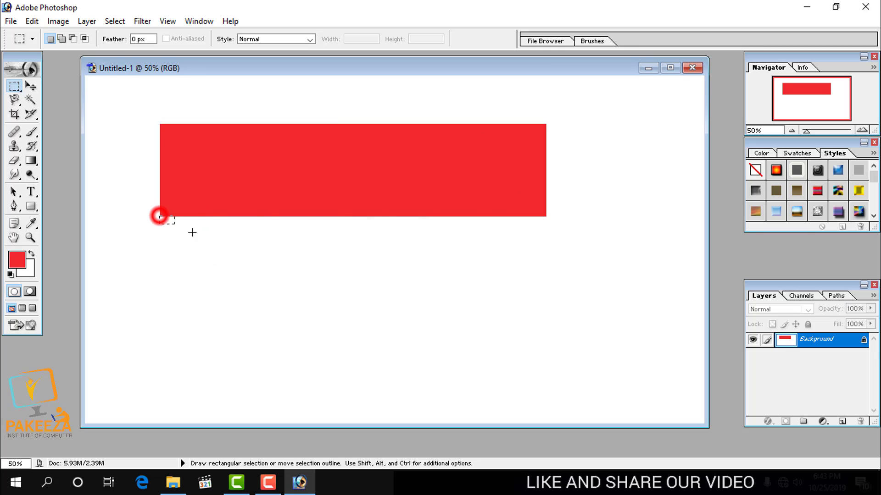
- Select an equally wide rectangle directly below the red one, fill it with a blue foreground color, and deselect
left_click_drag(192, 233, 545, 306)
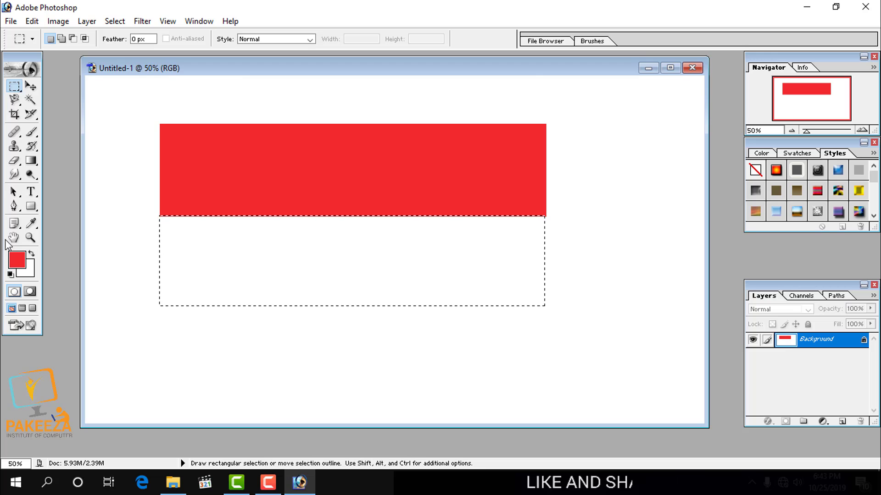
left_click(17, 260)
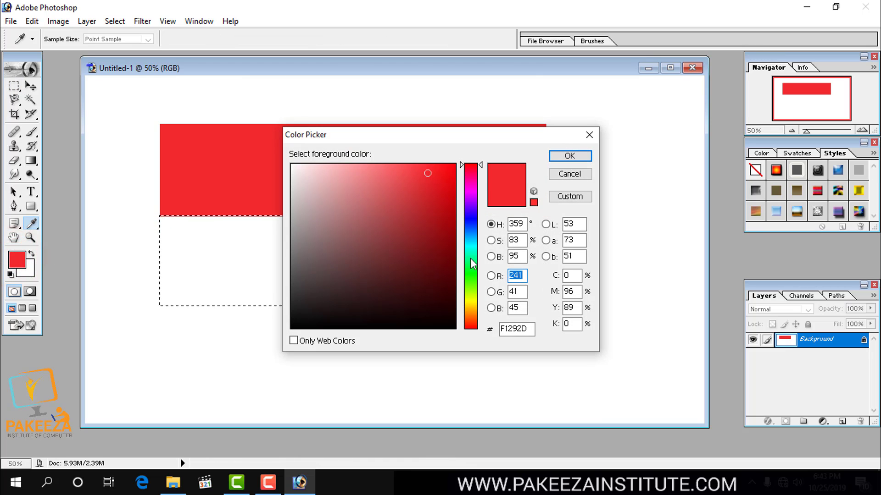
left_click_drag(473, 264, 472, 216)
left_click(558, 157)
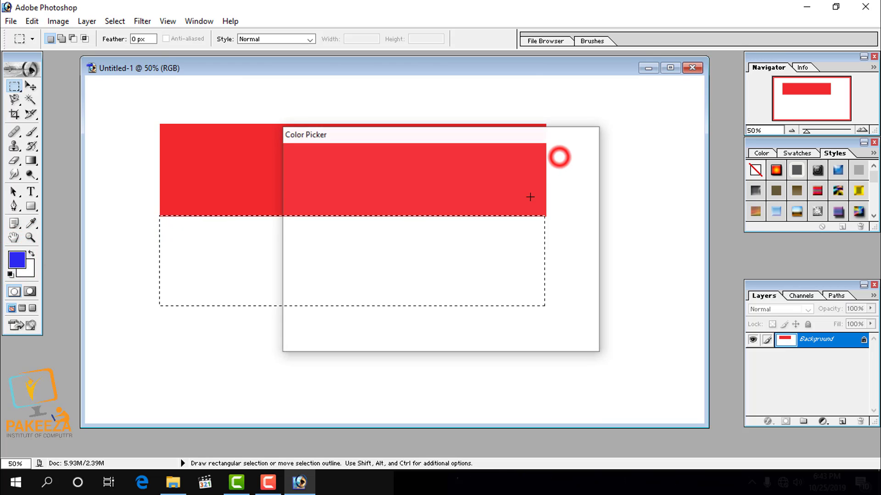
key("alt+BackSpace")
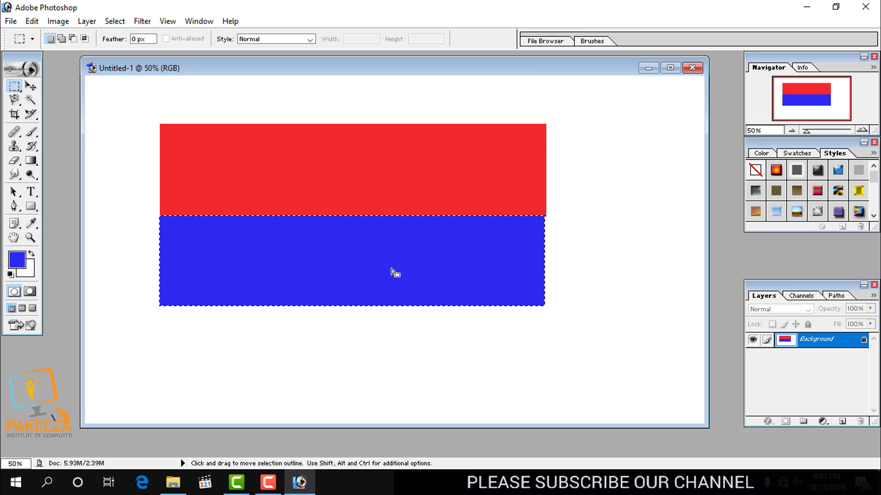
left_click(327, 369)
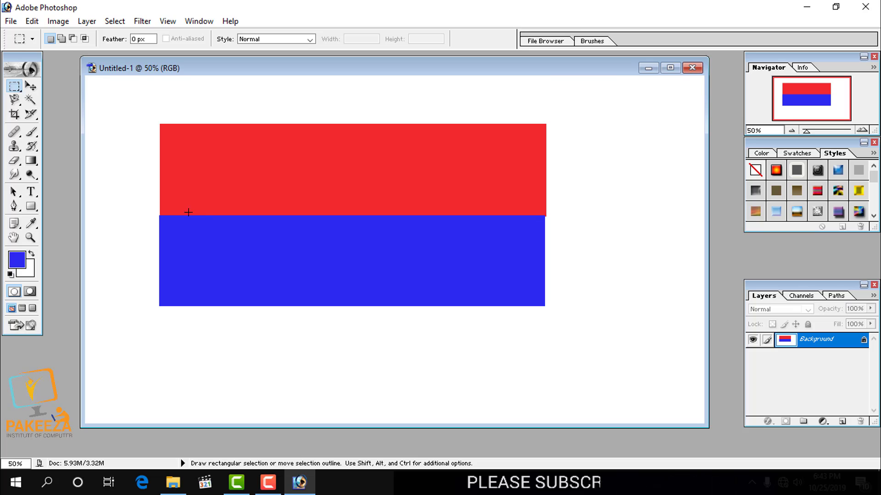
- Smudge the left end of the red and blue boundary with a size 150 brush at 100% strength
left_click(14, 175)
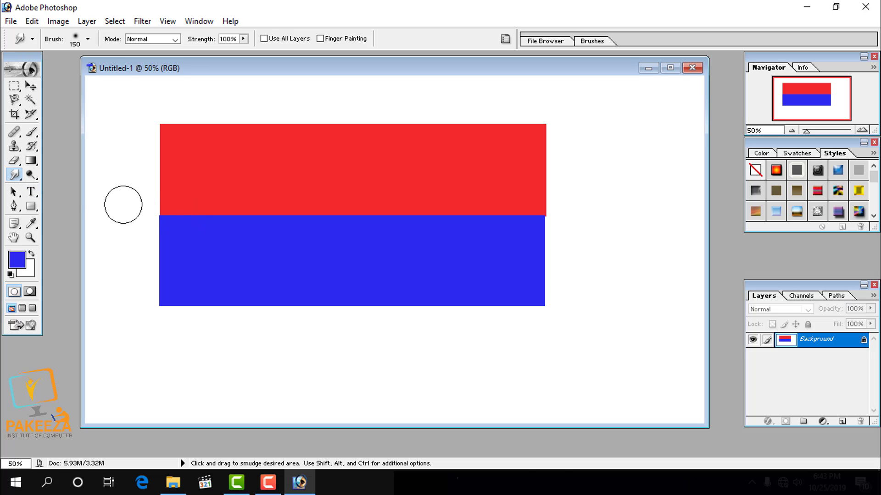
left_click_drag(161, 207, 217, 157)
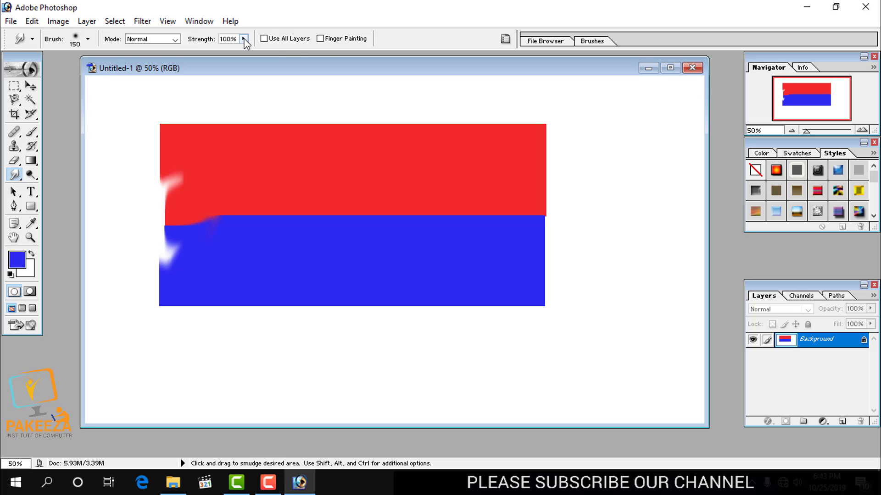
- Set the Smudge Tool's strength to 49% and smear the rest of the red and blue boundary into waves
left_click(244, 39)
left_click(211, 52)
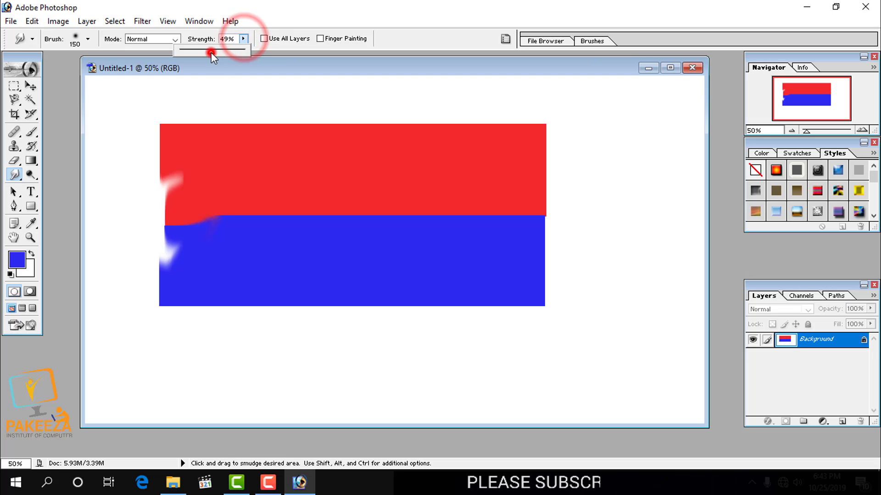
left_click(263, 201)
mouse_move(268, 222)
left_mouse_down()
mouse_move(281, 200)
mouse_move(330, 203)
mouse_move(337, 224)
mouse_move(365, 221)
left_mouse_up()
mouse_move(443, 195)
left_mouse_down()
mouse_move(537, 202)
mouse_move(525, 218)
mouse_move(479, 229)
left_mouse_up()
mouse_move(324, 210)
left_mouse_down()
mouse_move(226, 222)
mouse_move(241, 228)
mouse_move(222, 210)
mouse_move(216, 235)
left_mouse_up()
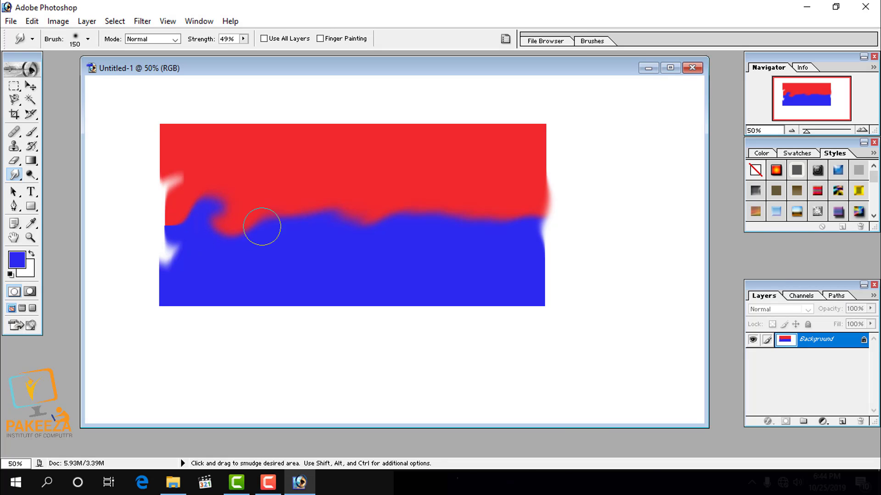
mouse_move(262, 227)
left_mouse_down()
mouse_move(272, 202)
mouse_move(313, 236)
mouse_move(379, 226)
mouse_move(406, 205)
mouse_move(387, 206)
mouse_move(405, 230)
left_mouse_up()
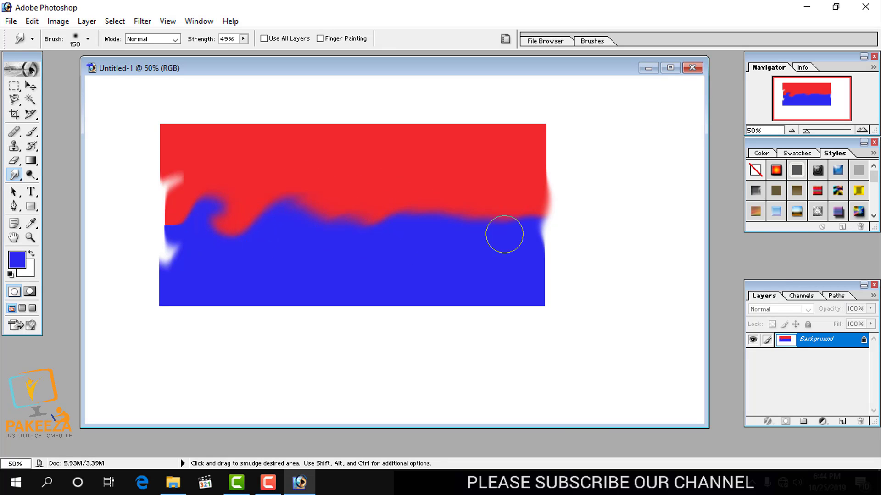
- Smudge the red and blue boundary near its right end, then close the untitled document without saving
left_click_drag(504, 235, 507, 223)
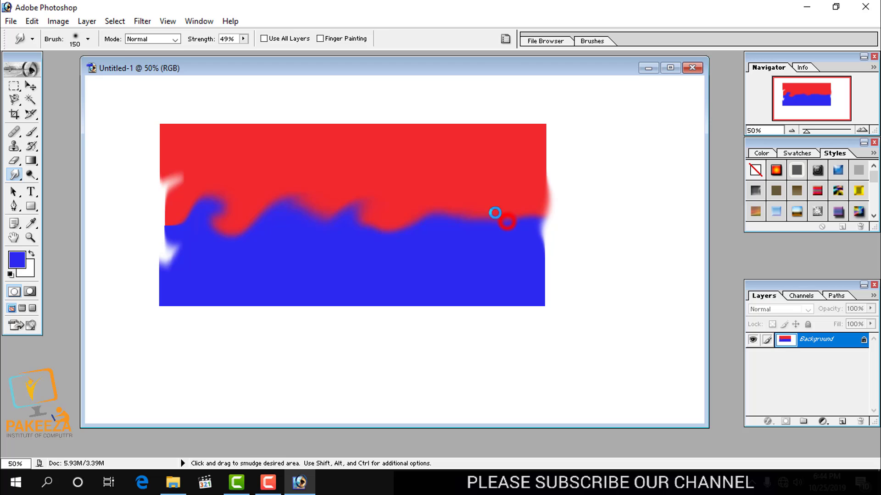
left_click(693, 68)
left_click(459, 189)
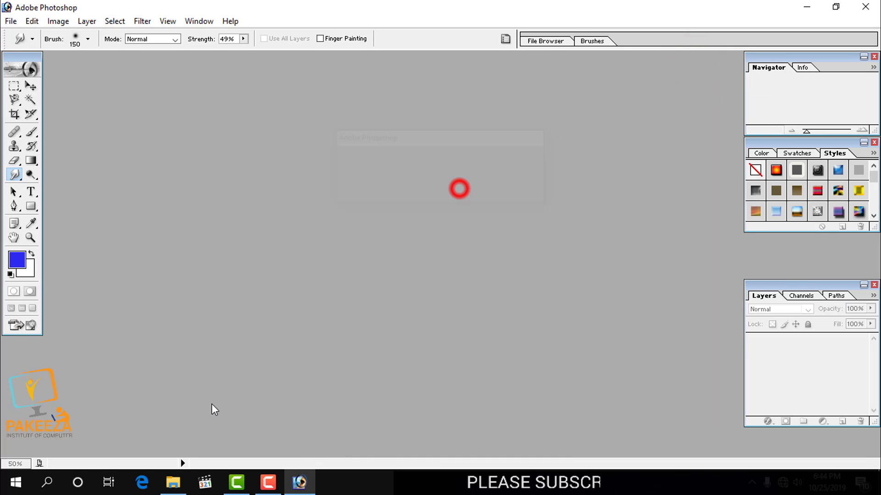
- Preview the 299384_royal-fun-break portrait in the Samantha picture folder and open it in Photoshop
left_click(172, 483)
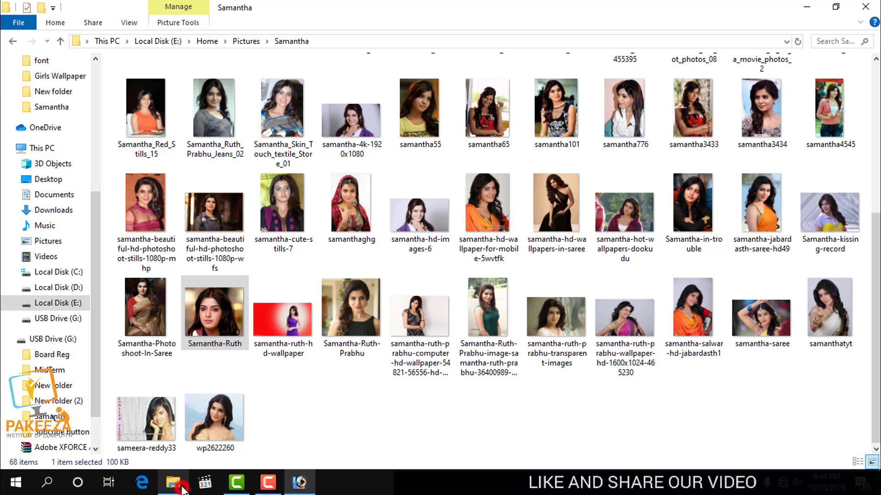
left_click(349, 428)
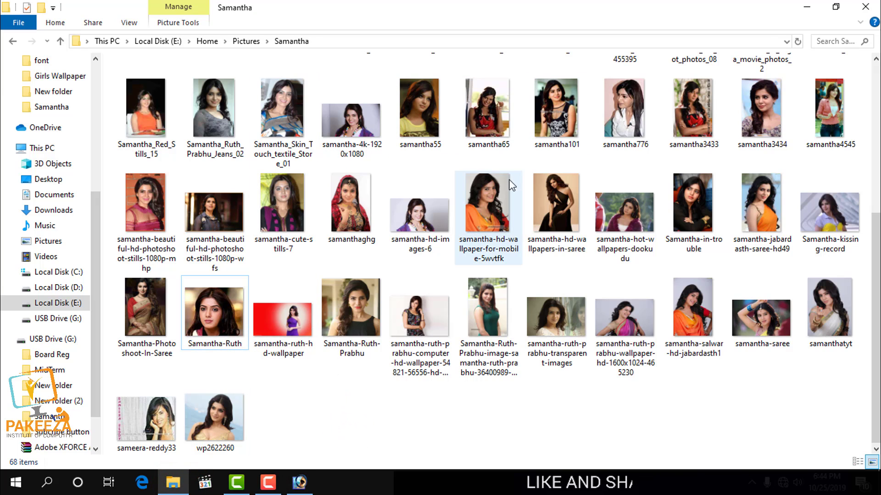
scroll(512, 185, "up", 5)
double_click(488, 105)
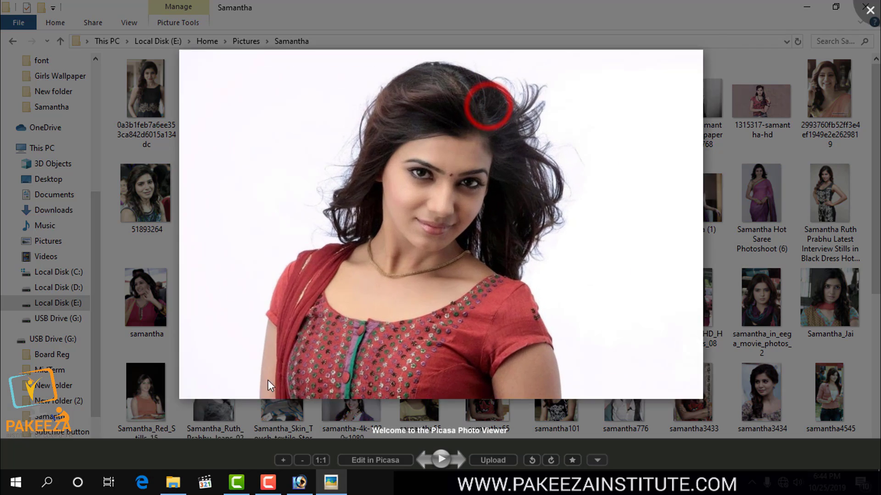
left_click(871, 10)
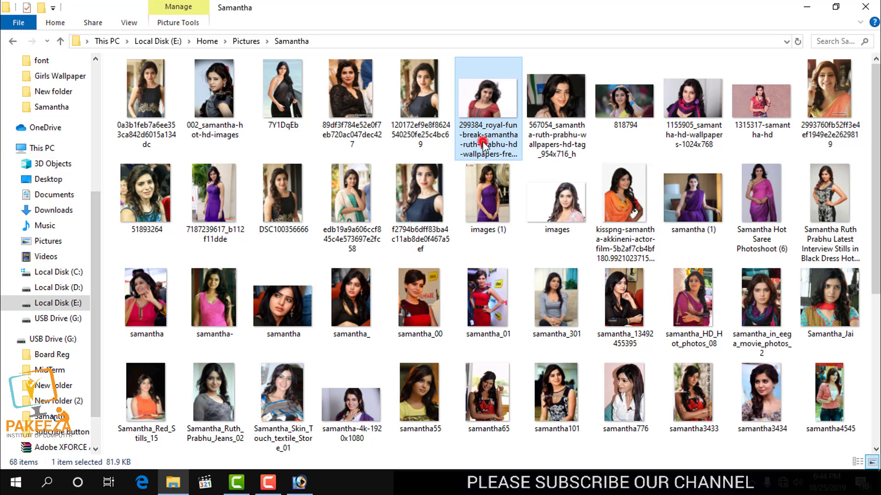
left_click_drag(482, 144, 390, 257)
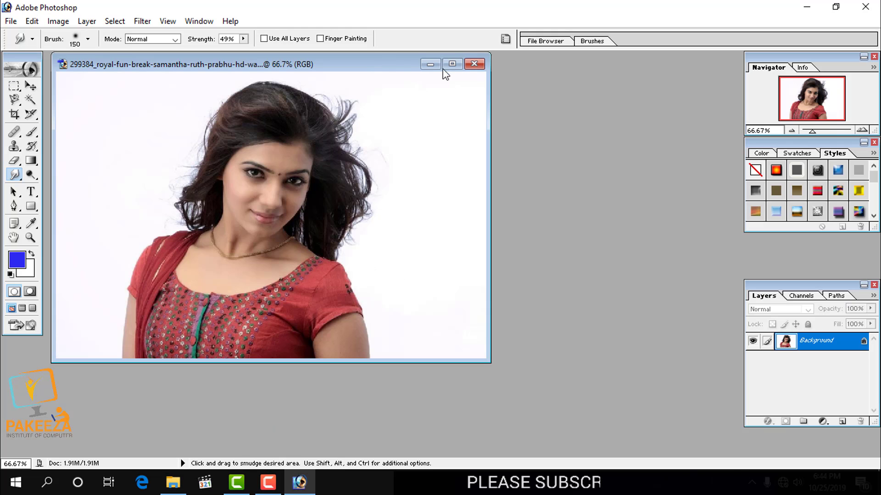
- Convert the portrait's locked Background into a regular layer, keeping the default layer settings
left_click_drag(385, 64, 599, 93)
left_click(668, 92)
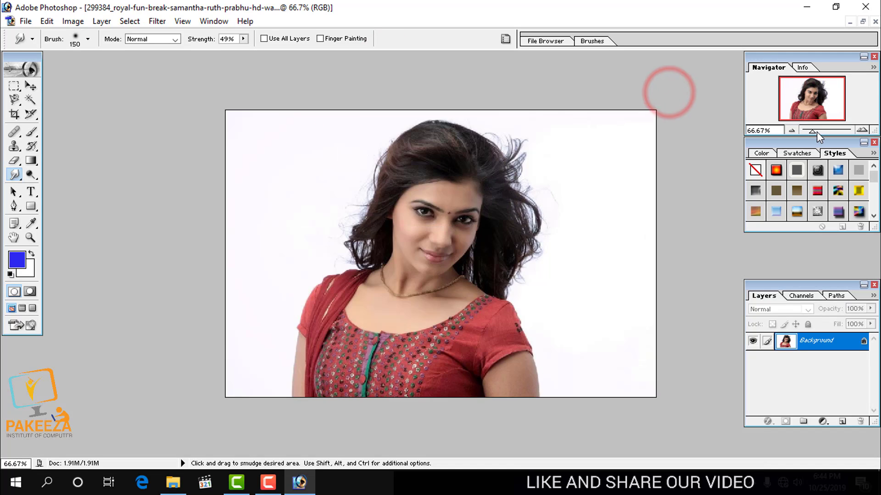
left_click_drag(817, 131, 823, 131)
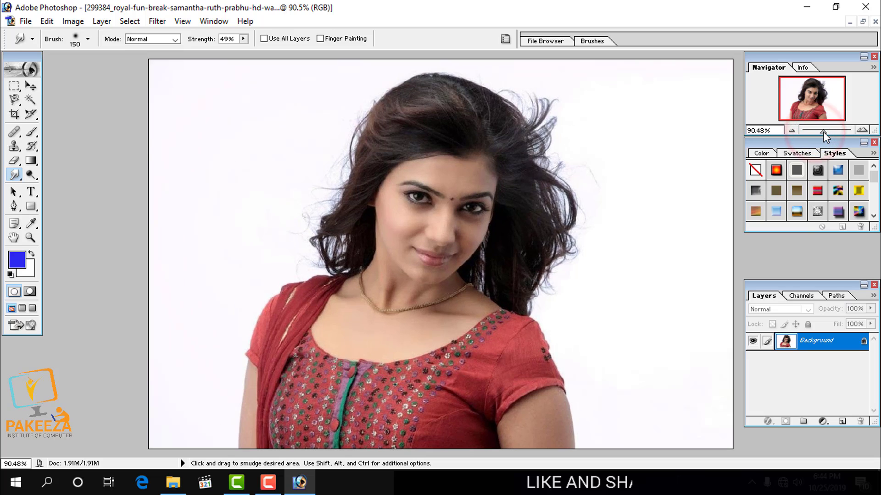
double_click(862, 341)
left_click(531, 221)
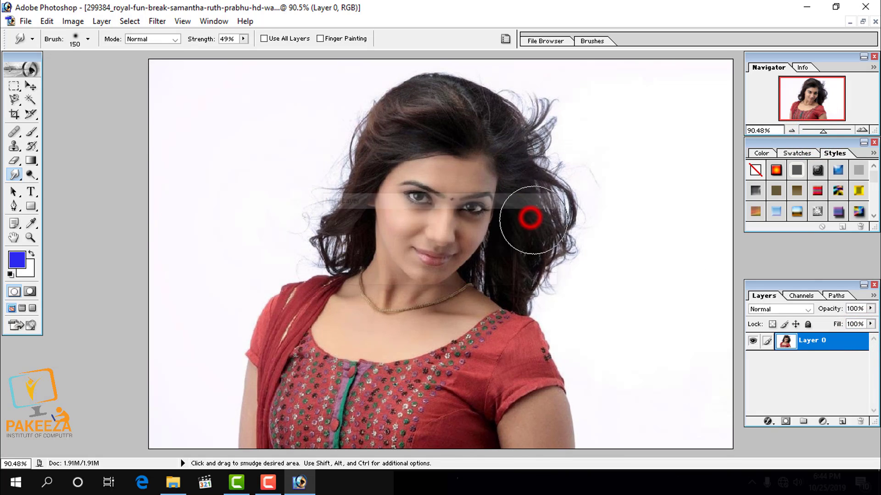
- Select the white backdrop around the woman with the Magic Wand and delete it
left_click(30, 99)
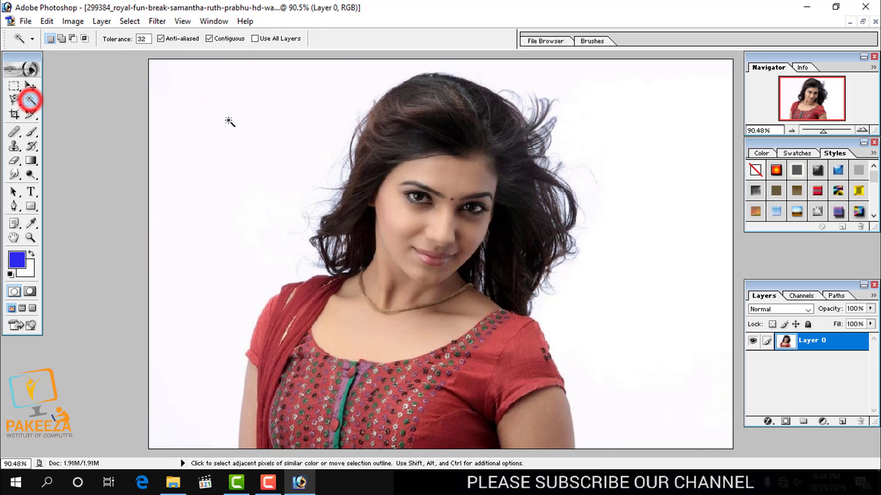
left_click(230, 121)
key("Delete")
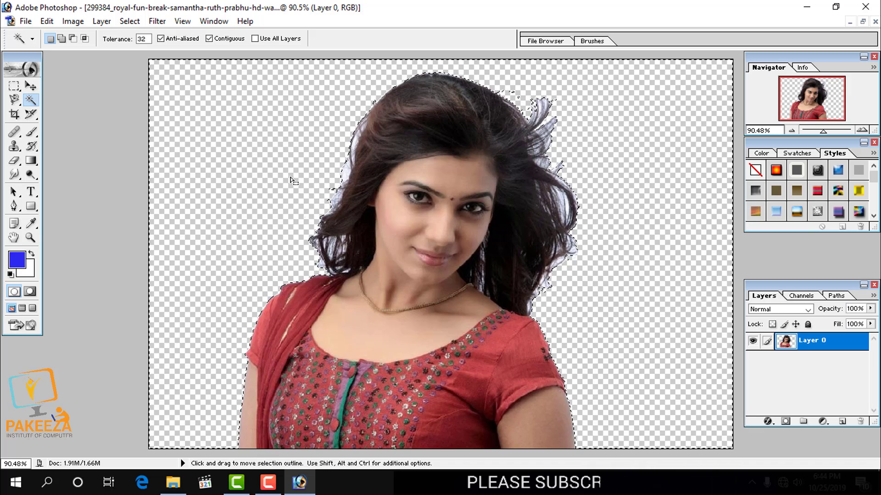
- Clear the selection around the cut-out portrait
right_click(372, 179)
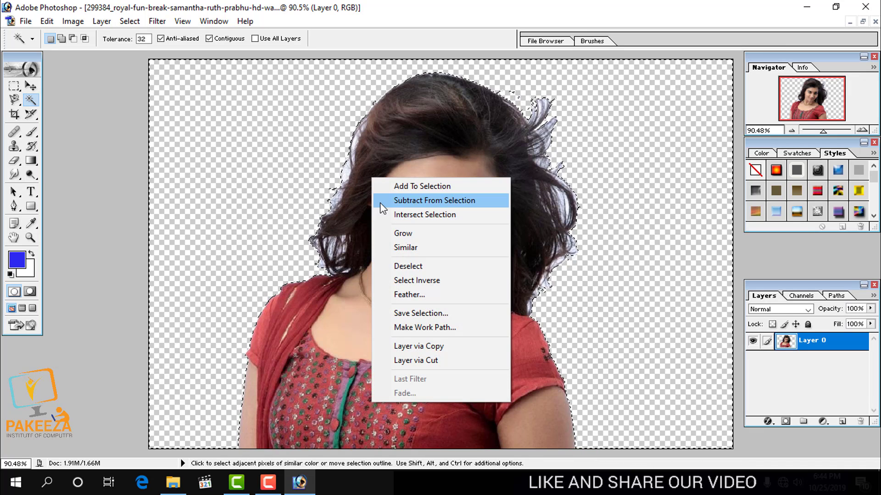
right_click(294, 148)
left_click(17, 84)
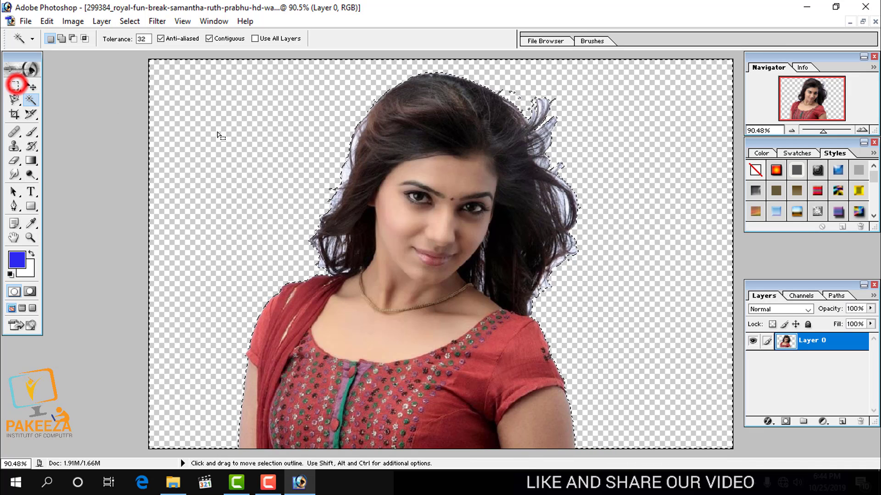
right_click(226, 133)
left_click(277, 156)
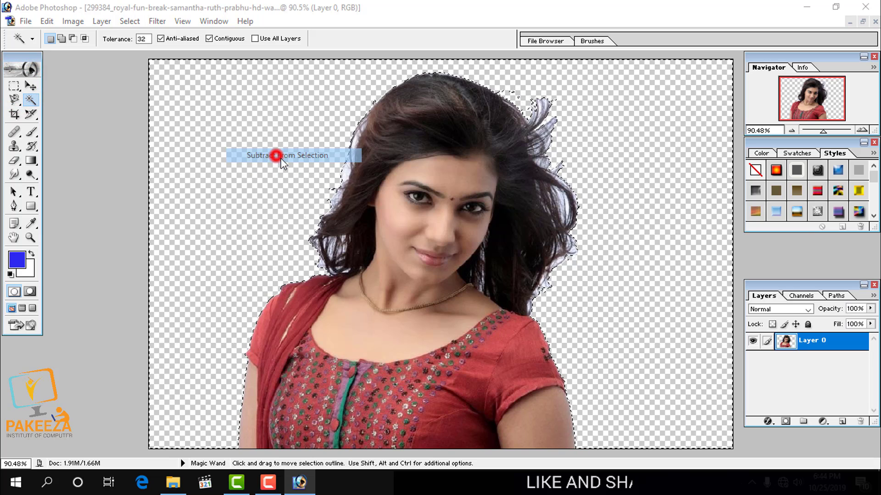
left_click(447, 193)
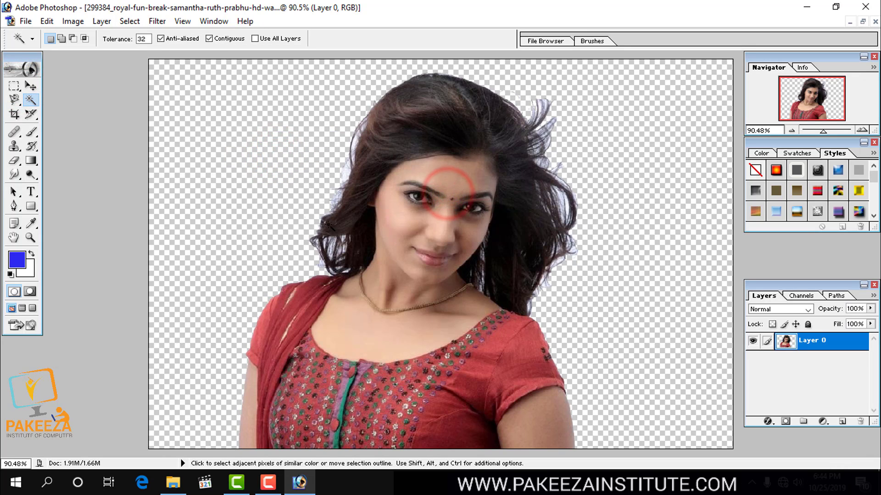
- Add a new layer above the portrait, set the background color to blue, and try to fill the layer with blue
left_click(842, 421)
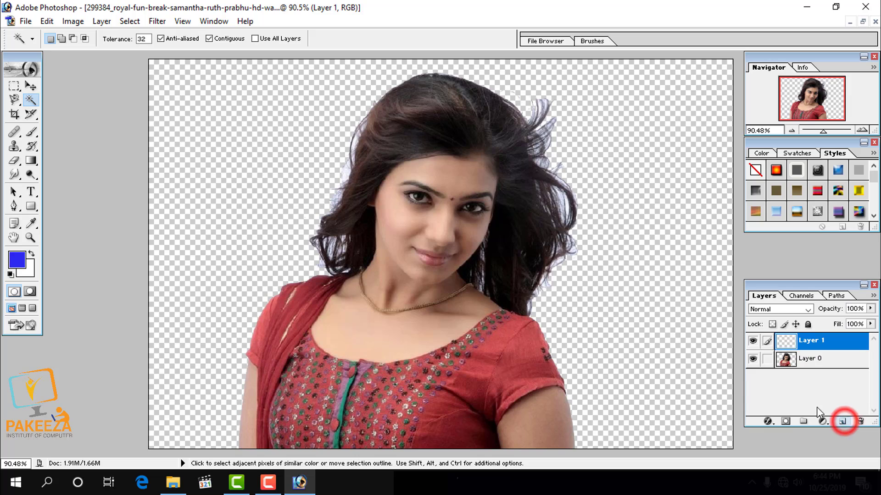
left_click(198, 295)
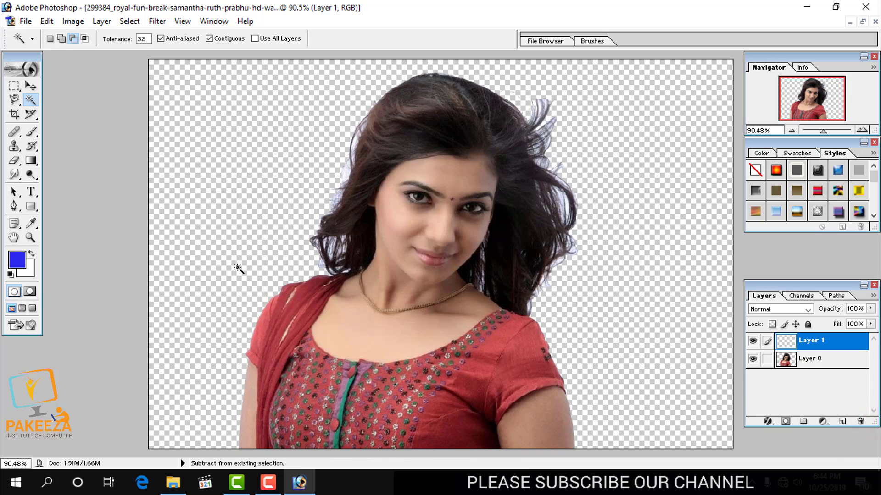
left_click(29, 271)
left_click(18, 259)
left_click(563, 159)
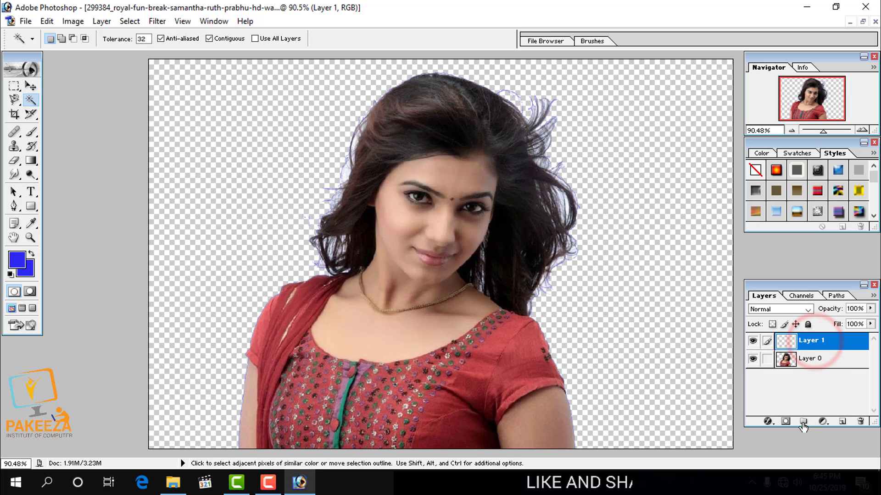
double_click(828, 350)
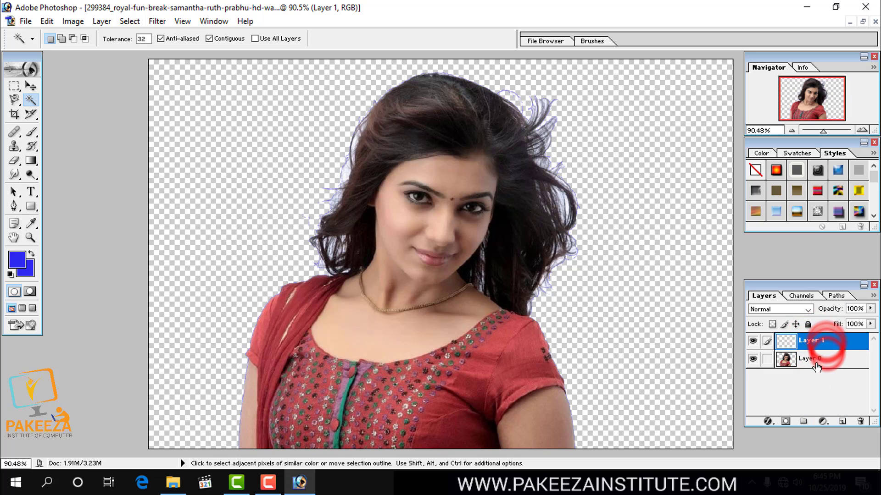
left_click(821, 153)
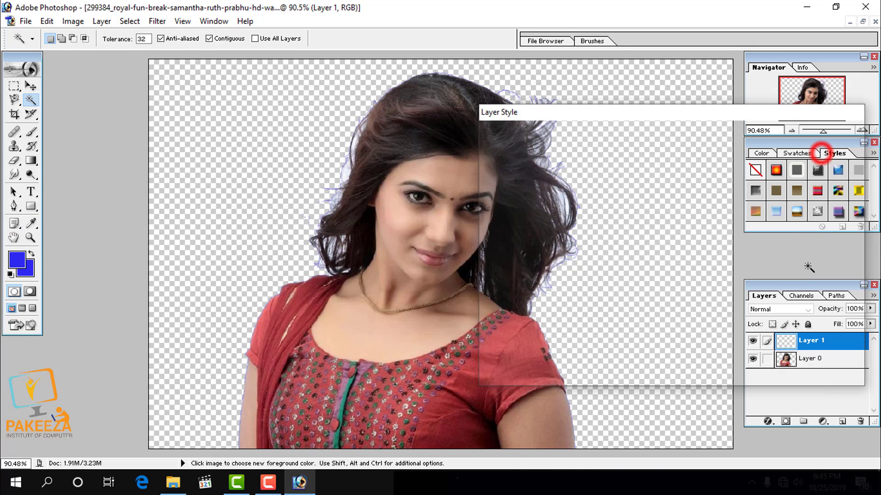
left_click(798, 384)
- Move Layer 1 below Layer 0 and hide Layer 0 to inspect the layer underneath
left_click_drag(814, 344, 815, 371)
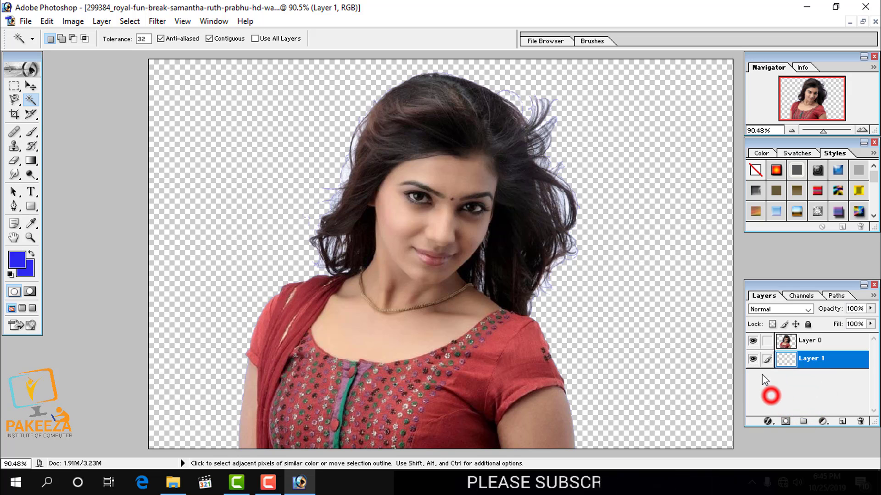
left_click(770, 395)
left_click(753, 340)
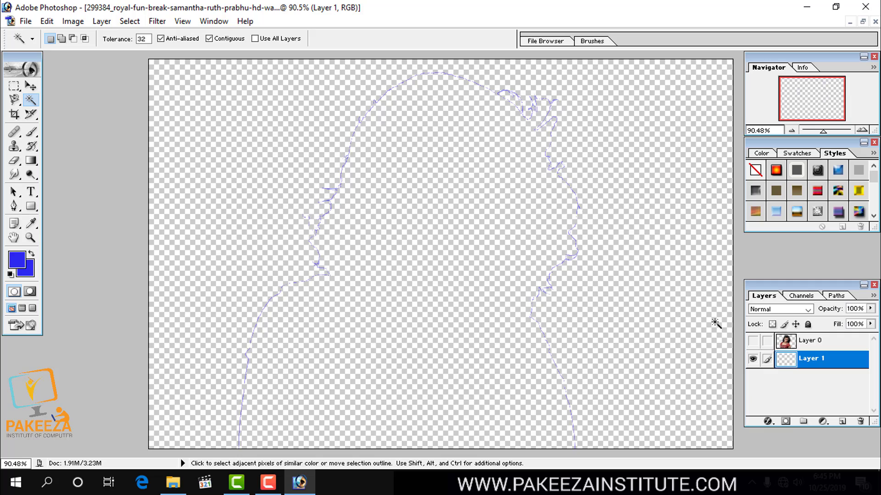
- Hide and delete Layer 1, and make the portrait on Layer 0 visible again
left_click(756, 360)
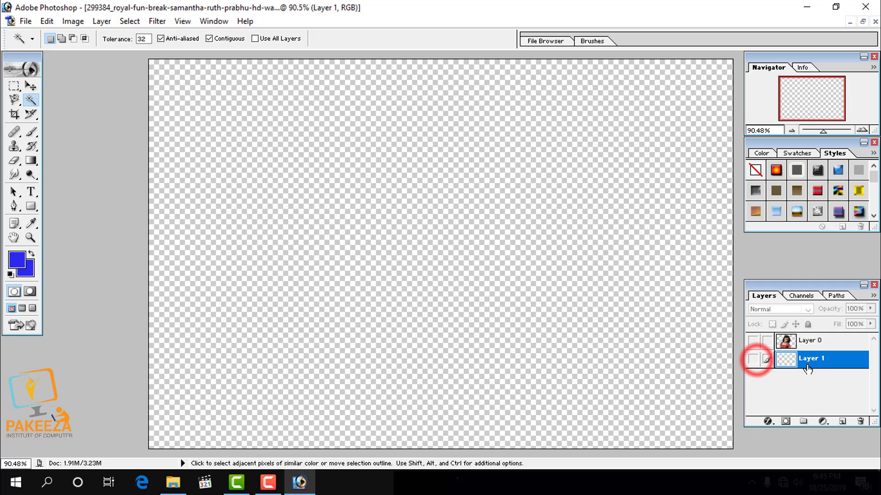
left_click_drag(812, 360, 860, 422)
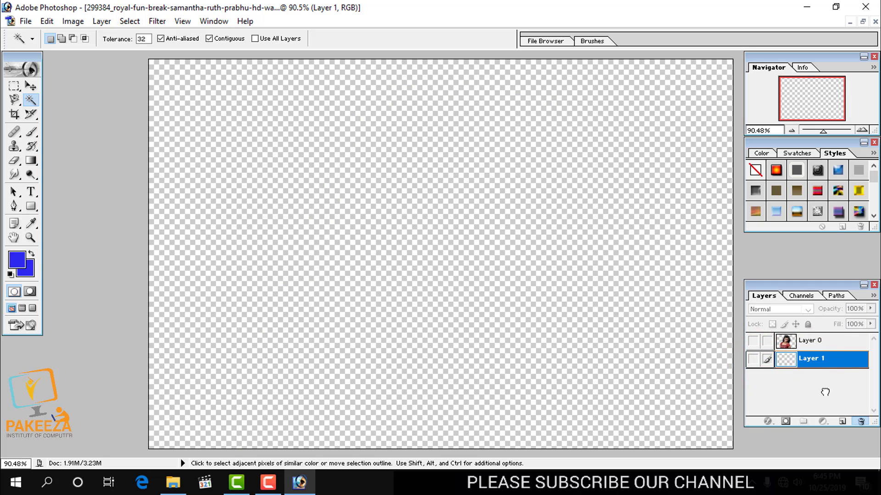
left_click(756, 342)
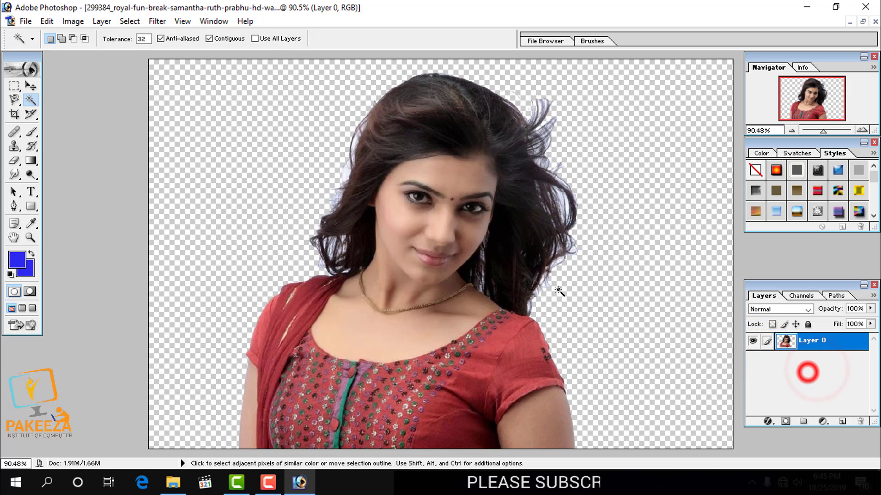
- Create a new document and fill its background with the blue foreground color
left_click(25, 21)
left_click(39, 38)
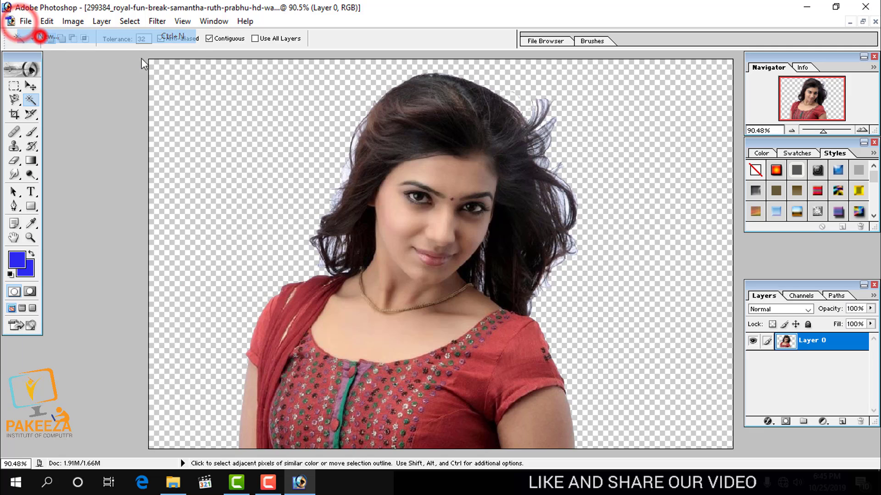
left_click(477, 145)
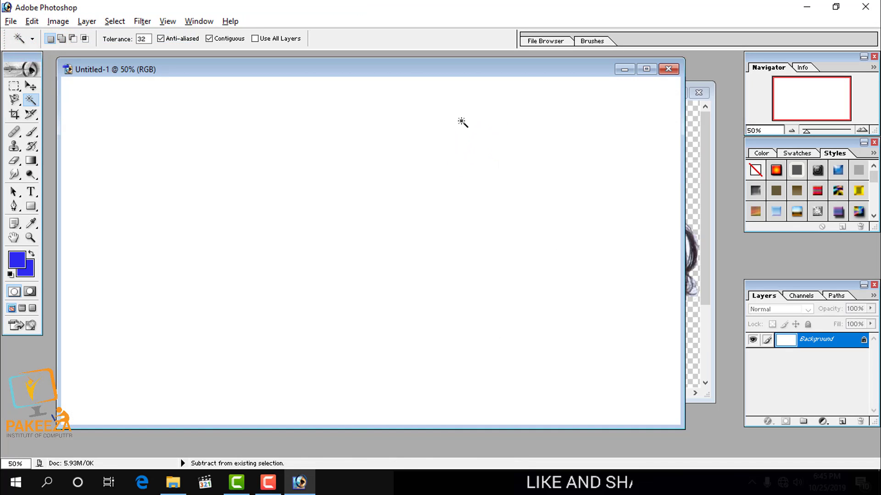
key("alt+BackSpace")
- Copy the cut-out portrait into the blue document with the Move Tool
left_click_drag(472, 75, 499, 149)
left_click(474, 86)
left_click(31, 85)
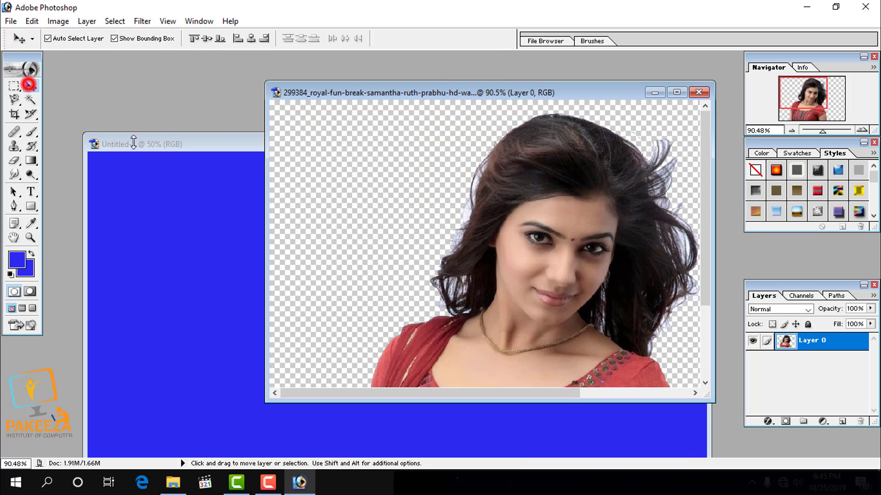
left_click_drag(517, 218, 227, 286)
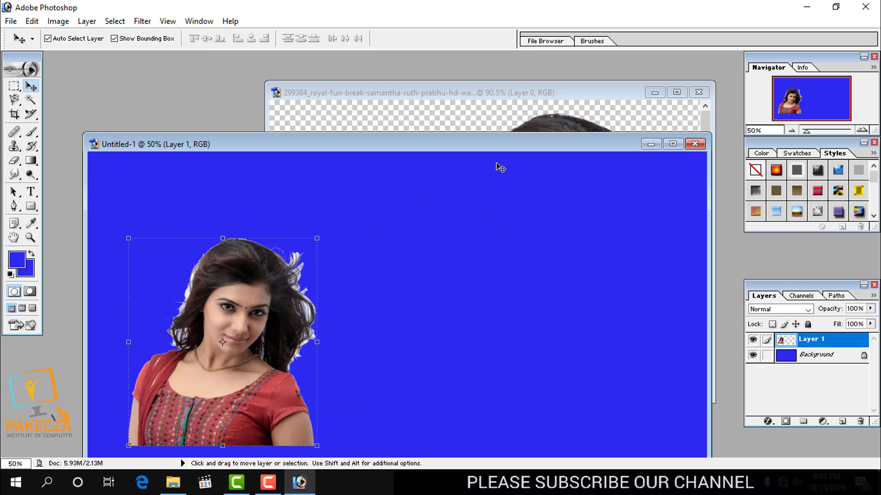
- Enlarge the portrait to nearly the full canvas height and center it with its lower edge at the canvas's bottom
double_click(533, 141)
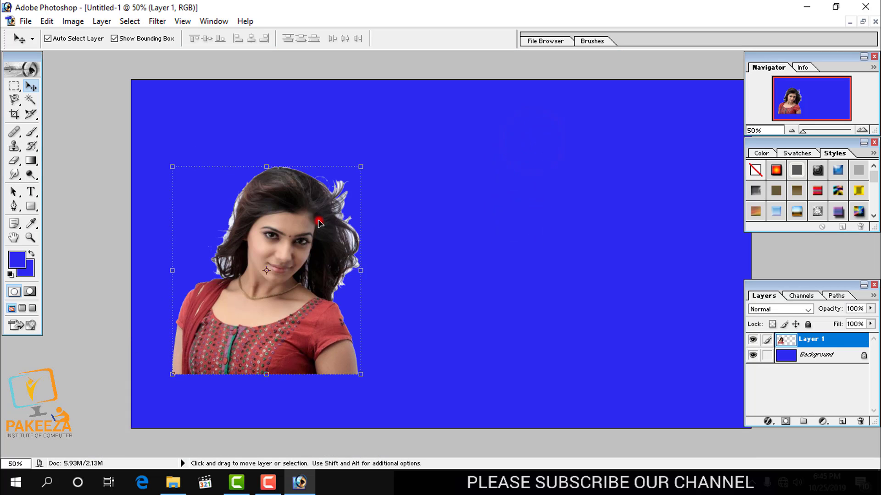
left_click_drag(319, 221, 463, 151)
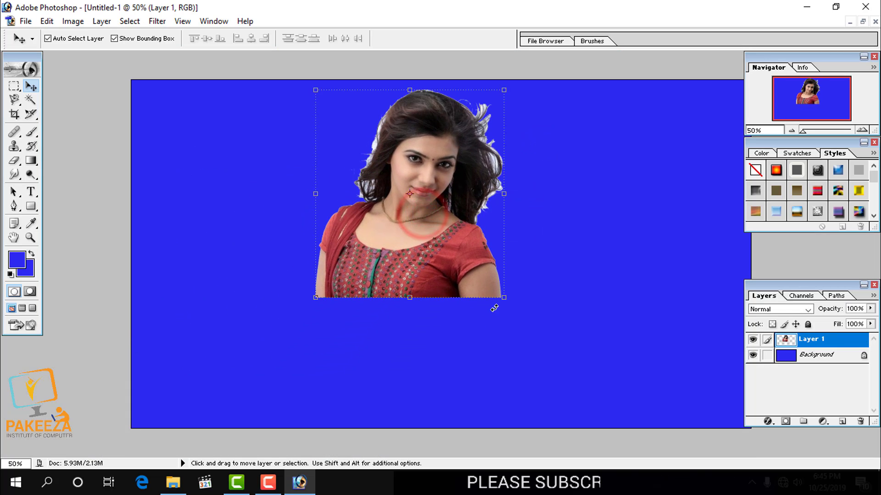
left_click_drag(503, 298, 666, 430)
key("Return")
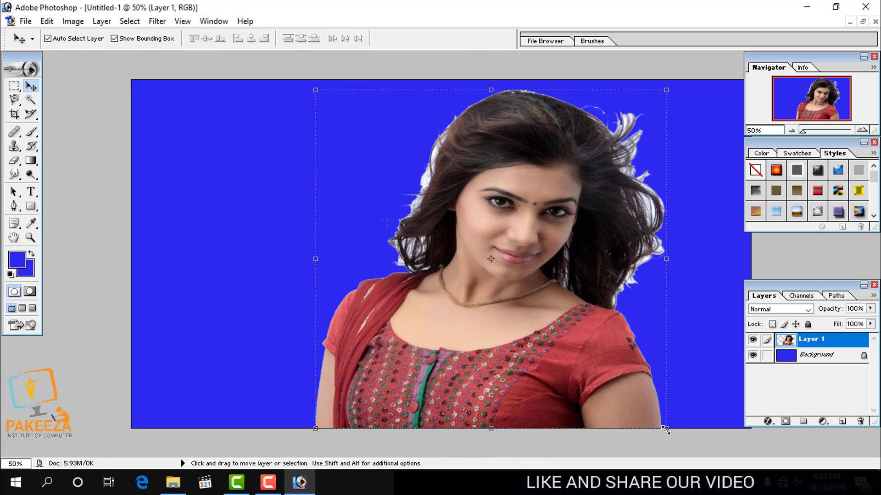
left_click_drag(612, 221, 564, 227)
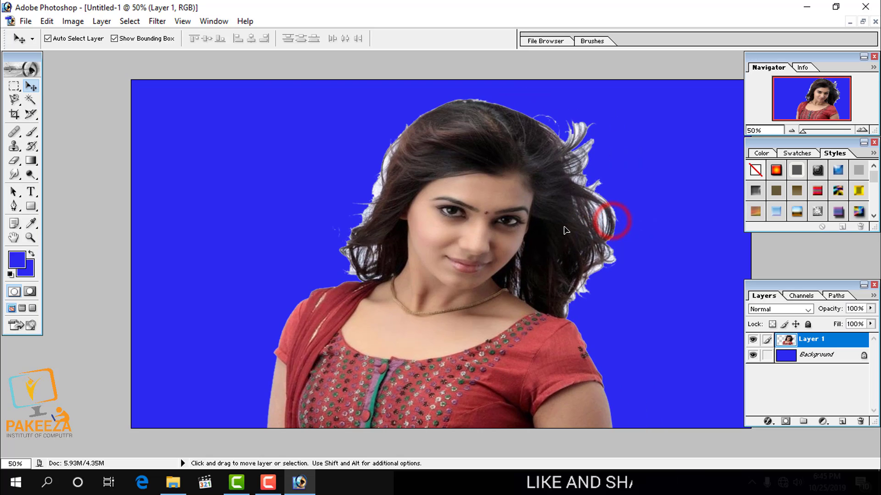
left_click_drag(805, 132, 813, 102)
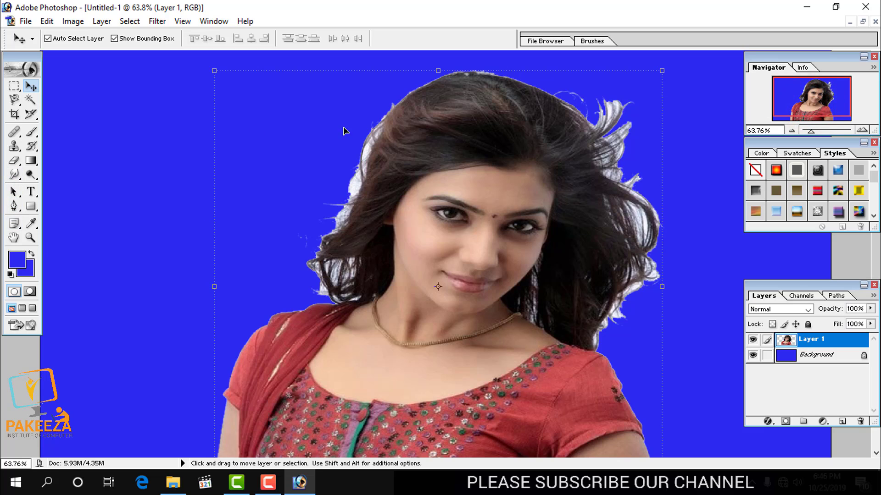
- Smudge the white fringe along the left hair edge of the portrait with the Smudge Tool to blend it into the blue background
left_click(14, 175)
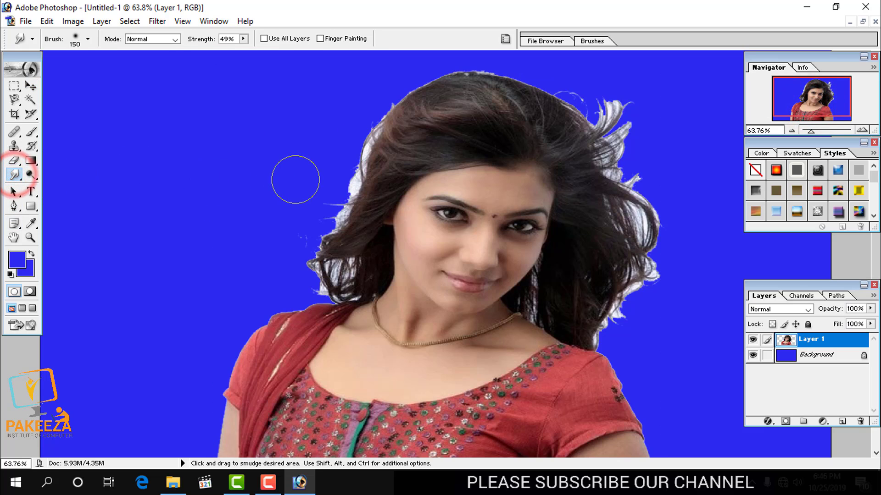
mouse_move(350, 141)
left_mouse_down()
mouse_move(356, 162)
mouse_move(337, 179)
mouse_move(344, 189)
left_mouse_up()
mouse_move(324, 197)
left_mouse_down()
mouse_move(338, 206)
mouse_move(321, 217)
mouse_move(328, 222)
left_mouse_up()
left_click_drag(294, 249, 300, 250)
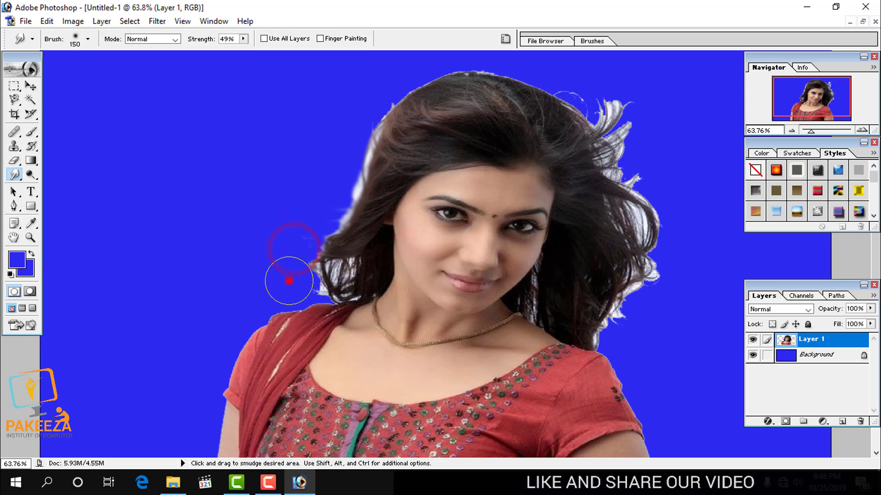
- Smudge the hair outline down the right side and across the top of the head, including the stray strands at the upper right
left_click_drag(604, 89, 607, 95)
left_click_drag(615, 100, 612, 108)
mouse_move(634, 128)
left_mouse_down()
mouse_move(622, 147)
mouse_move(646, 176)
mouse_move(648, 191)
mouse_move(640, 190)
mouse_move(663, 207)
mouse_move(662, 270)
mouse_move(618, 317)
mouse_move(608, 336)
left_mouse_up()
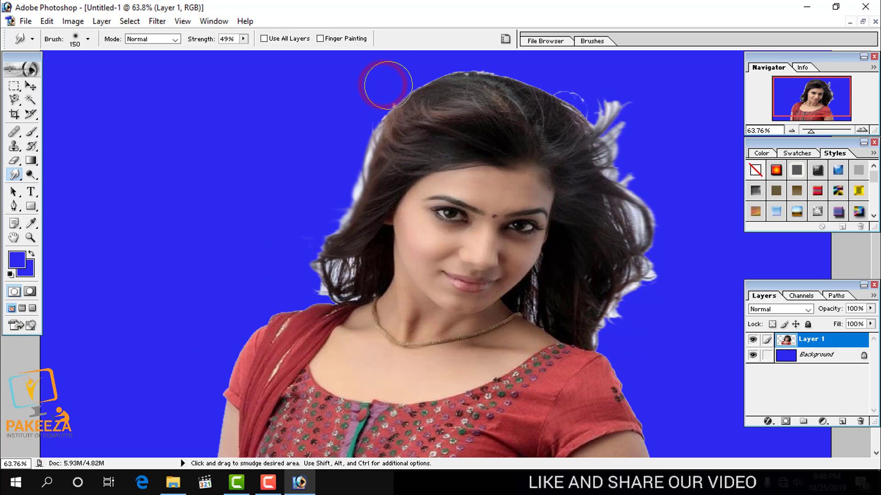
left_click_drag(406, 74, 451, 61)
left_click_drag(484, 61, 486, 60)
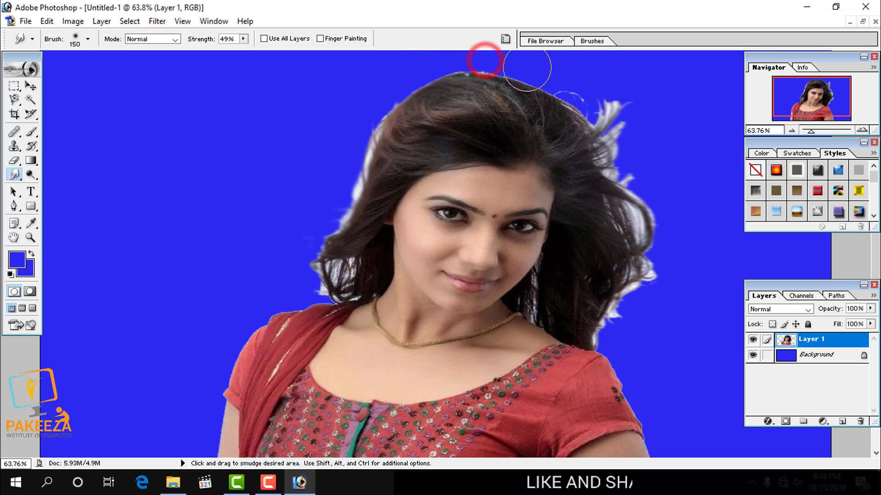
left_click_drag(573, 79, 628, 112)
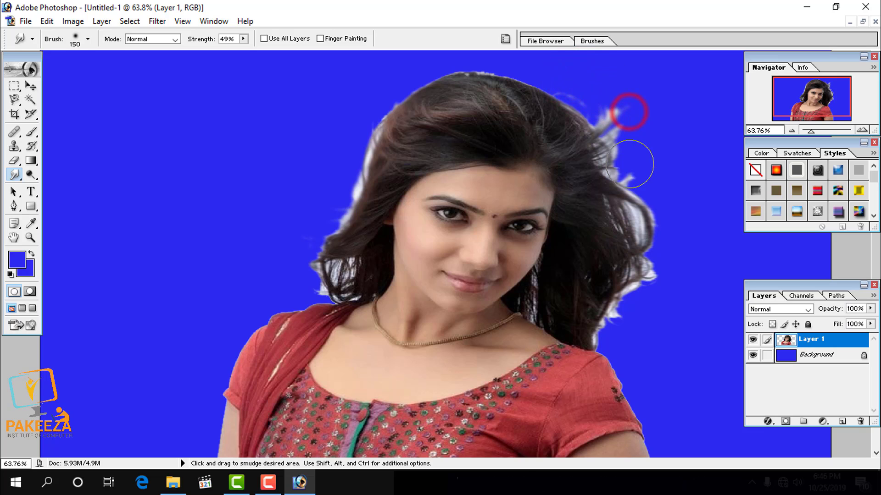
- Smudge the outlines of both shoulders and the left sleeve to soften the cut-out edge against the blue background
scroll(640, 314, "down", 2)
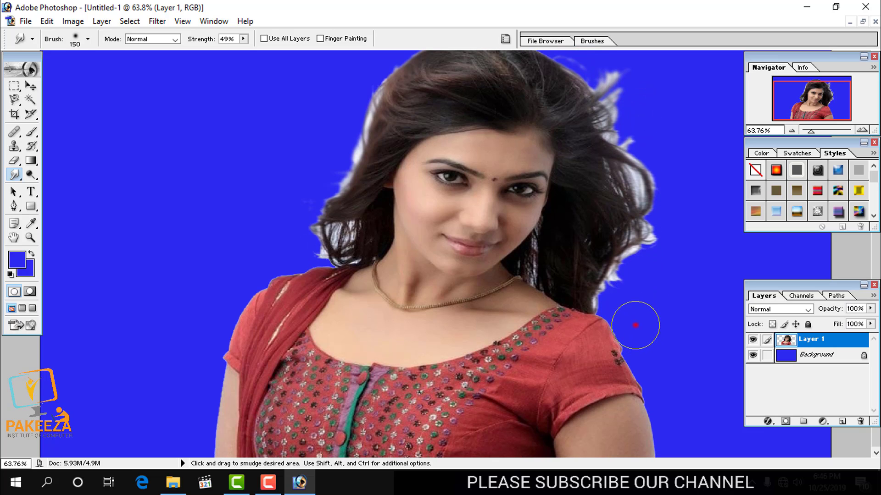
mouse_move(635, 325)
left_mouse_down()
mouse_move(626, 326)
mouse_move(624, 342)
left_mouse_up()
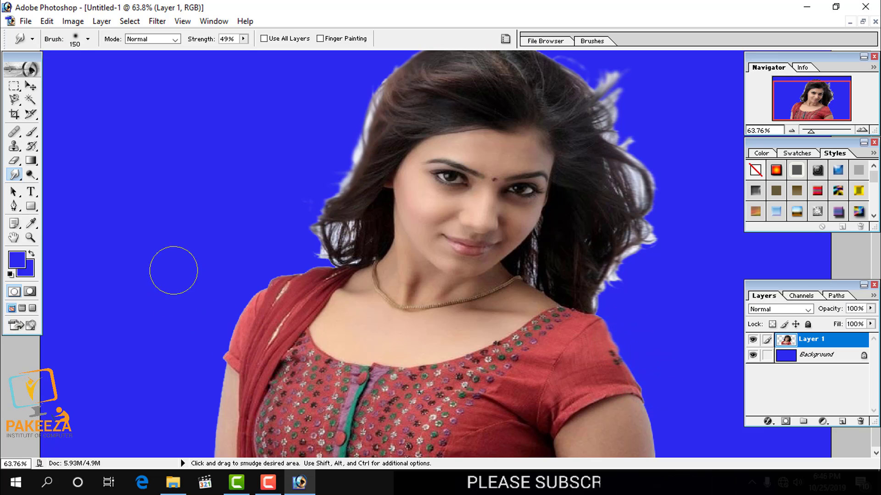
left_click(208, 339)
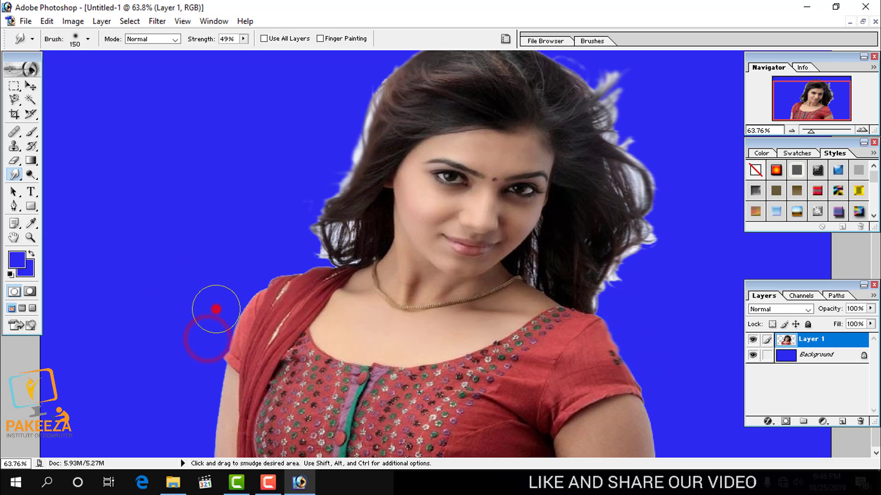
left_click_drag(236, 304, 249, 299)
mouse_move(234, 296)
left_mouse_down()
mouse_move(254, 289)
mouse_move(265, 276)
left_mouse_up()
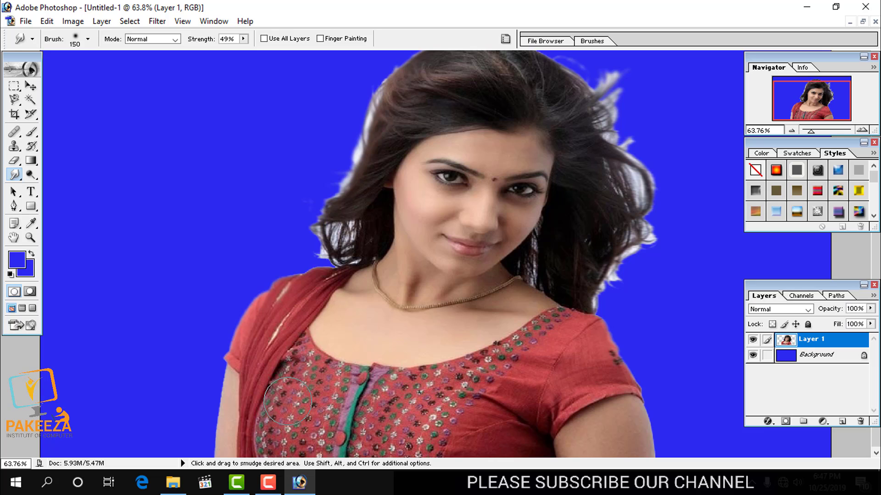
left_click(268, 482)
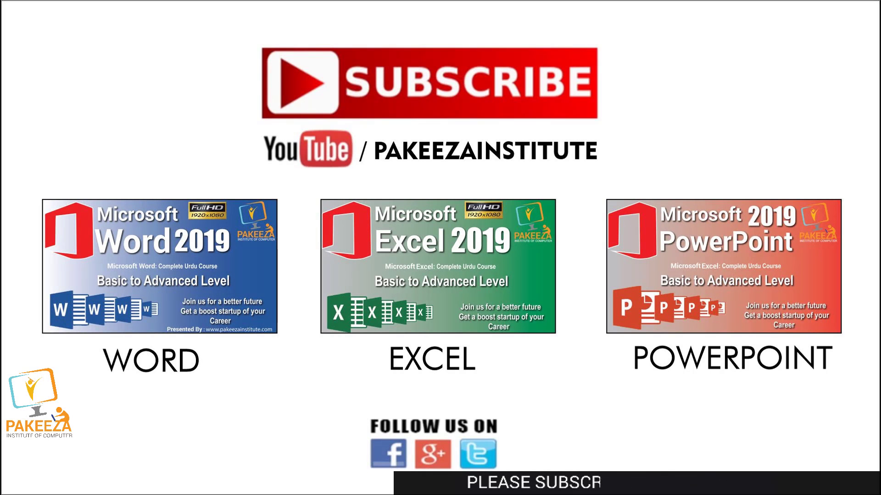